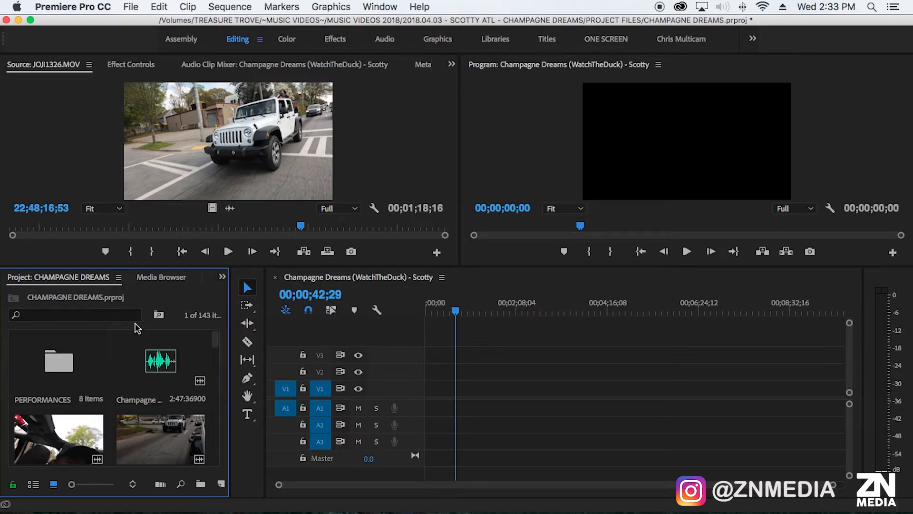
# Step: Move the Champagne Dreams song audio into the PERFORMANCES bin and open that bin
pyautogui.press('`')
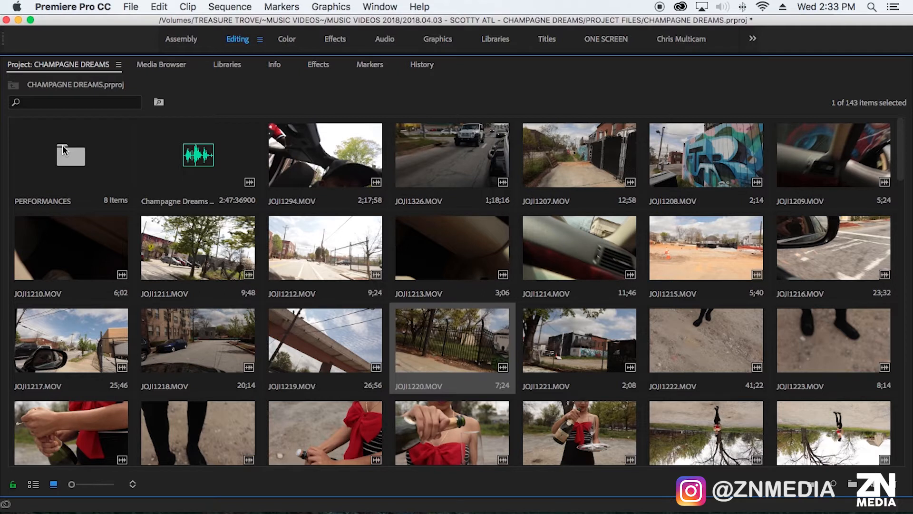
pyautogui.press('`')
pyautogui.moveTo(160, 380); pyautogui.dragTo(70, 384)
pyautogui.doubleClick(70, 383)
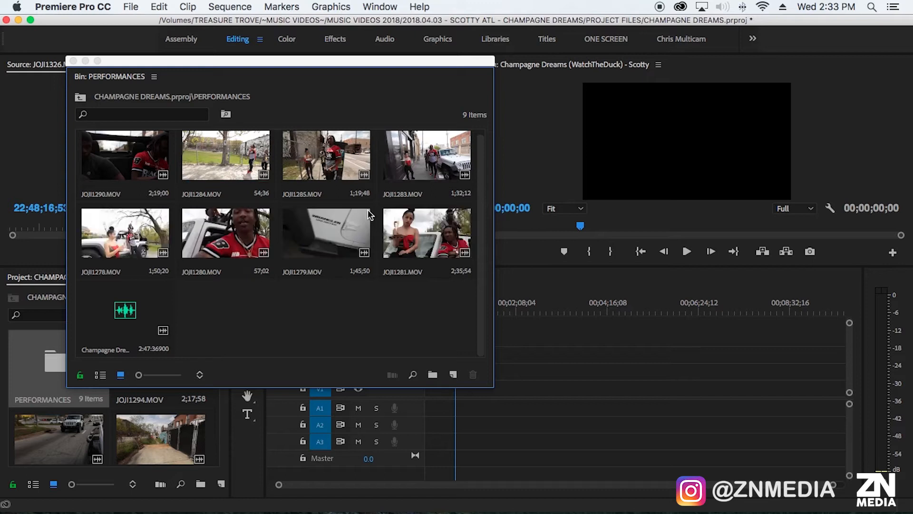
pyautogui.scroll(1, 377, 192)
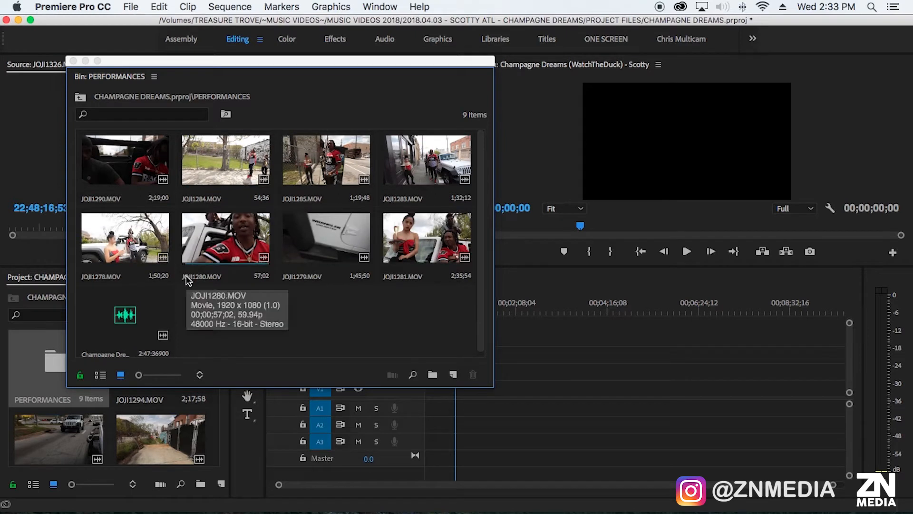
pyautogui.scroll(-1, 329, 263)
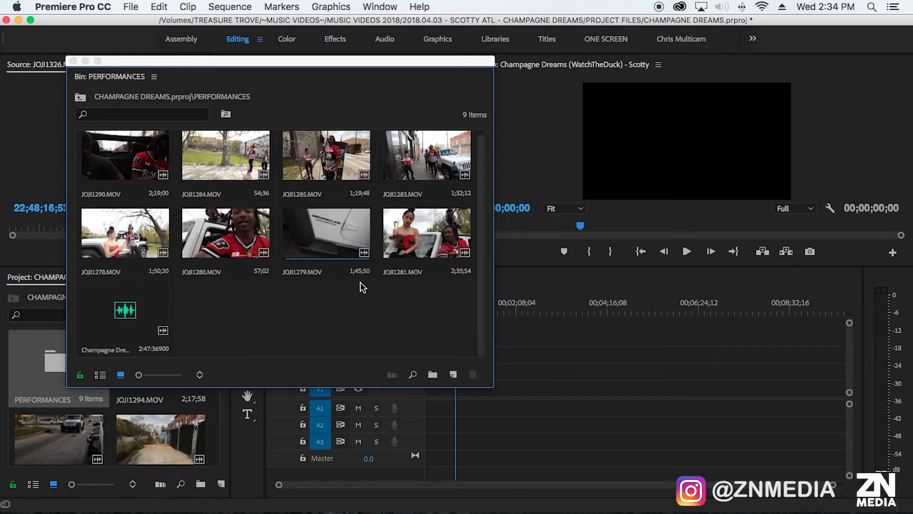
# Step: Create a multi-camera source sequence from all clips in the PERFORMANCES bin, synchronized by Audio, with Use Clip Names for the cameras
pyautogui.moveTo(464, 326); pyautogui.dragTo(125, 153)
pyautogui.rightClick(140, 158)
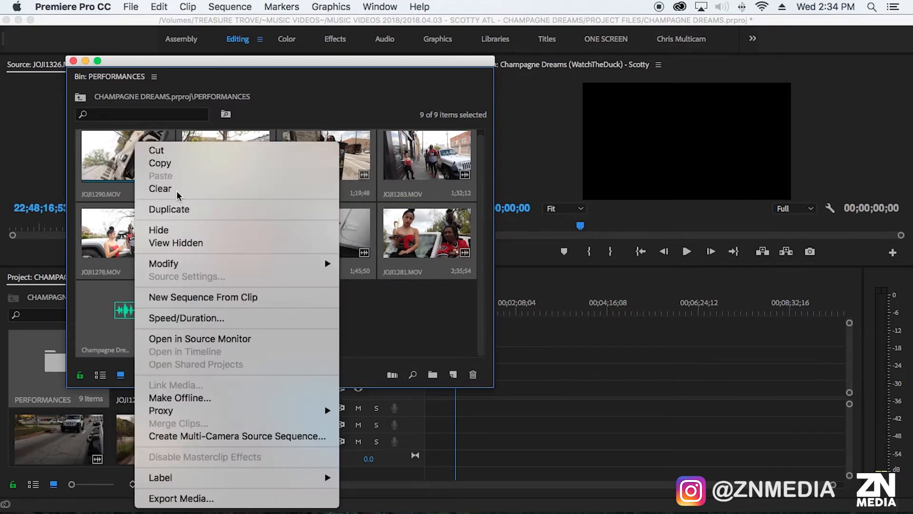
pyautogui.click(215, 436)
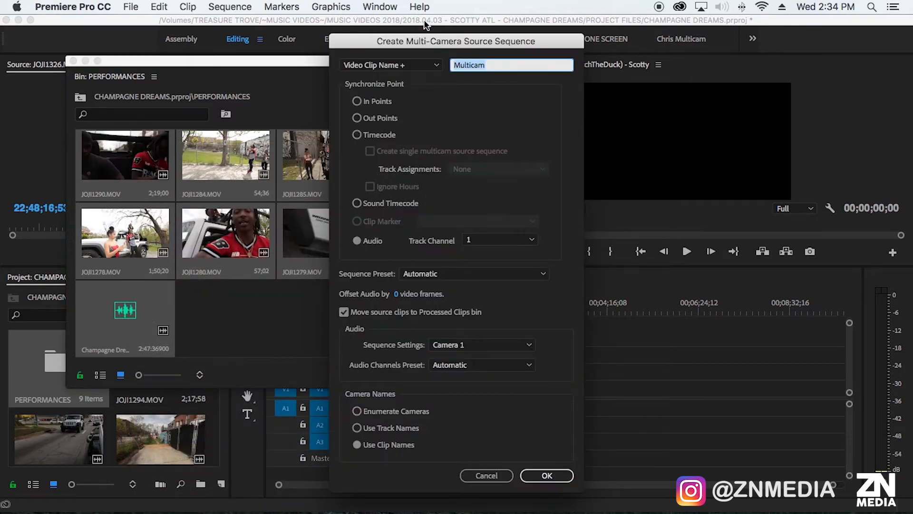
pyautogui.moveTo(422, 36); pyautogui.dragTo(405, 28)
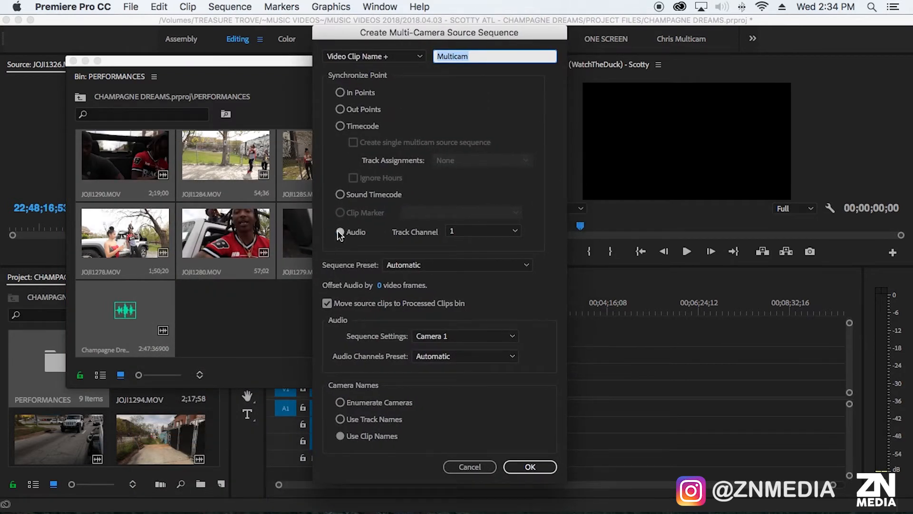
pyautogui.click(340, 233)
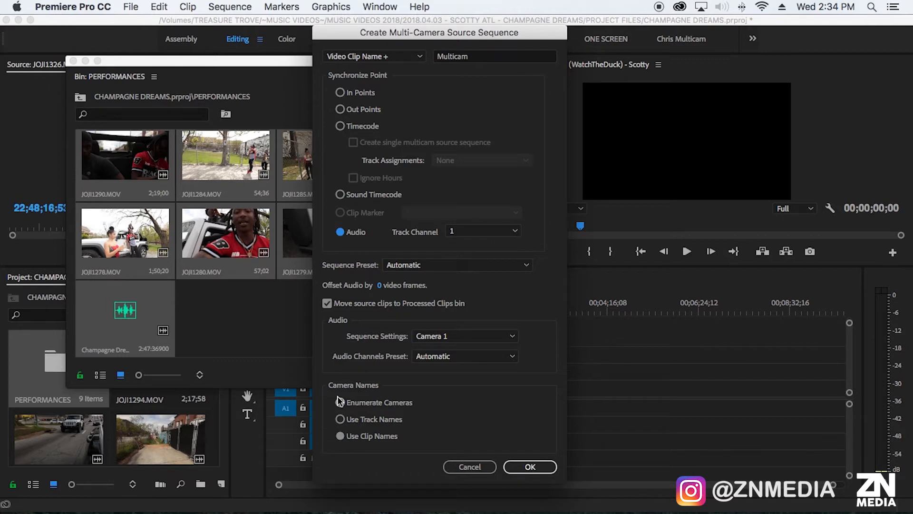
pyautogui.click(340, 436)
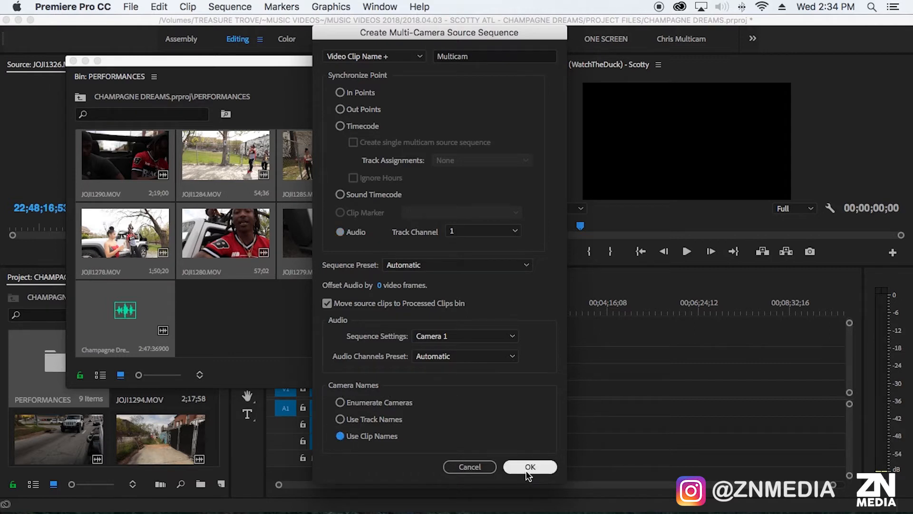
pyautogui.click(528, 468)
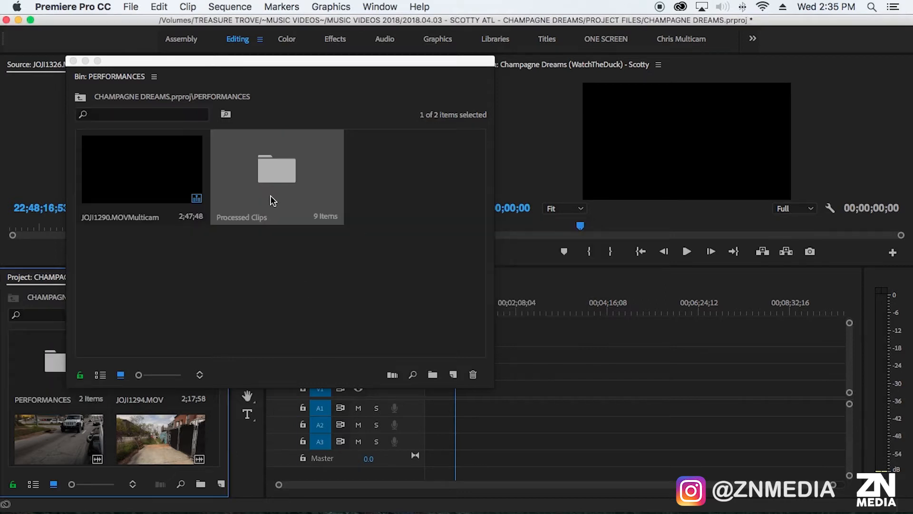
# Step: Open the JOJI1290.MOVMulticam sequence in the timeline and close the PERFORMANCES bin window
pyautogui.click(153, 166)
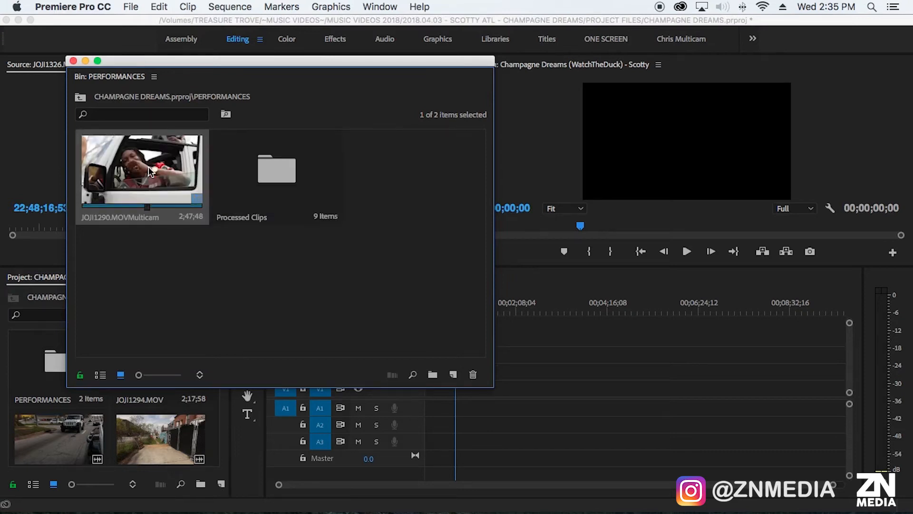
pyautogui.rightClick(147, 167)
pyautogui.scroll(-5, 219, 371)
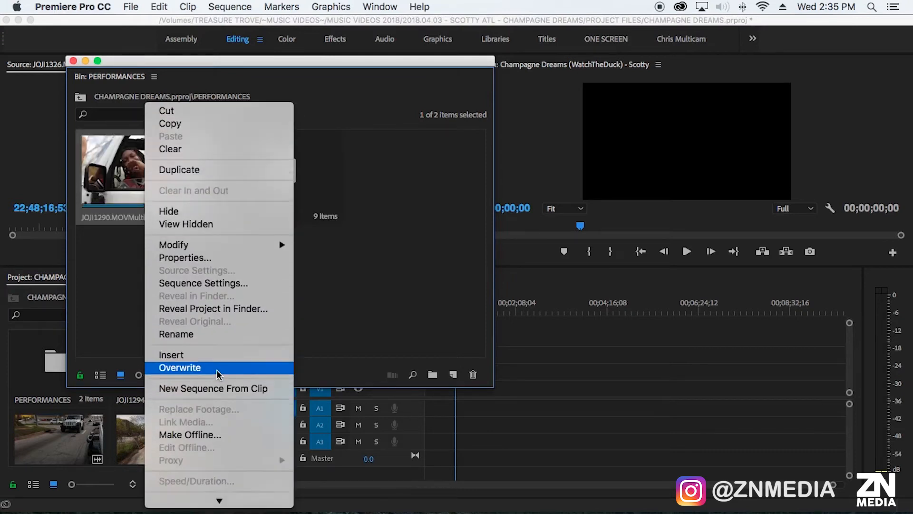
pyautogui.scroll(-2, 218, 370)
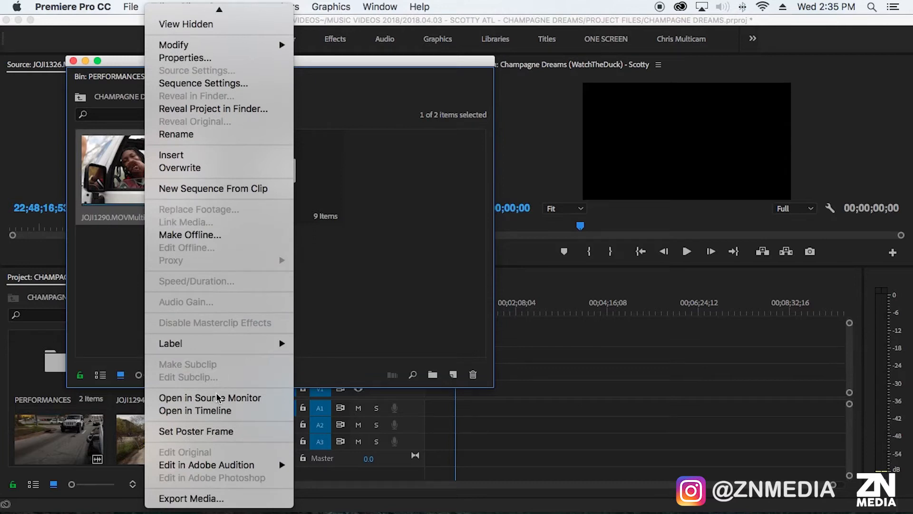
pyautogui.click(218, 411)
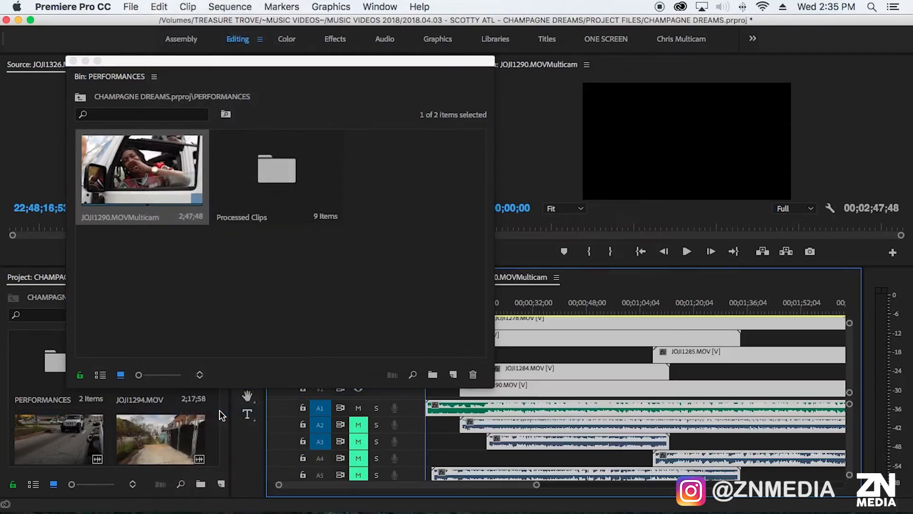
pyautogui.click(73, 61)
# Step: Fit the whole multicam sequence in the timeline and examine how the synced clips are stacked across the video and audio tracks
pyautogui.click(542, 309)
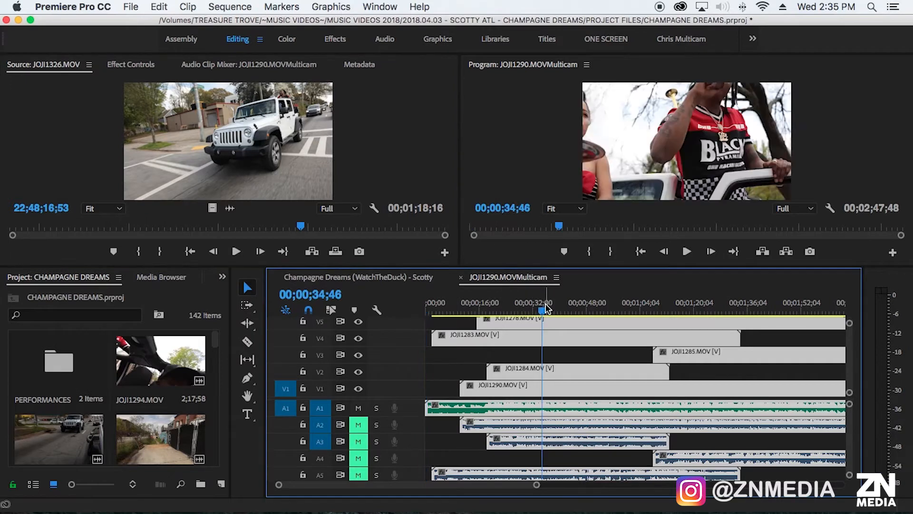
pyautogui.press('\\')
pyautogui.press('`')
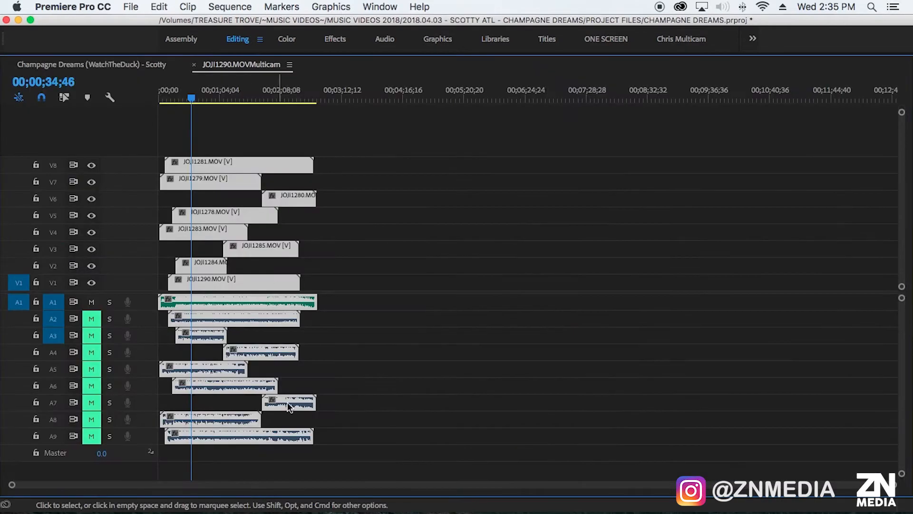
pyautogui.press('super+a')
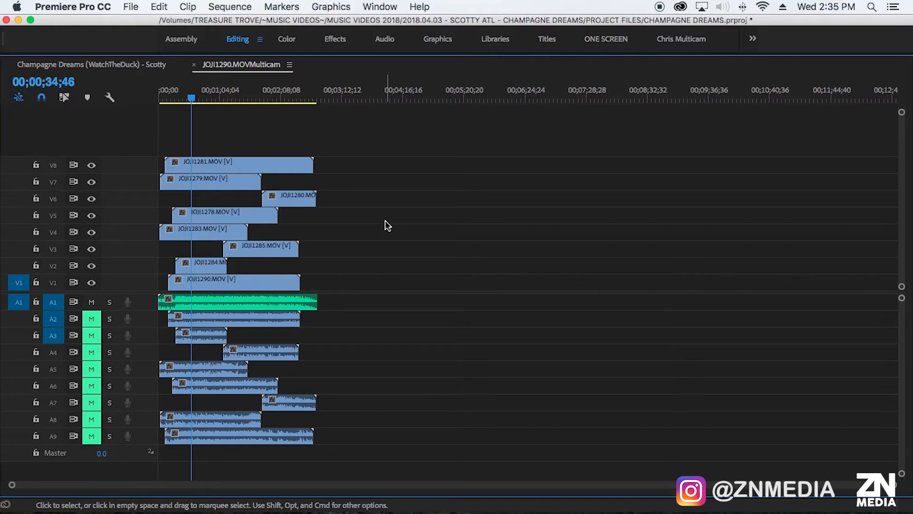
pyautogui.press('`')
pyautogui.scroll(5, 501, 333)
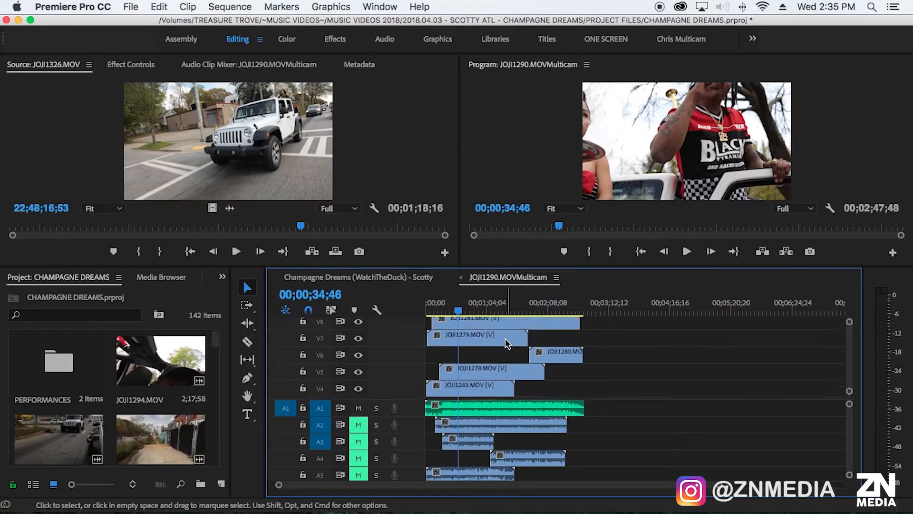
# Step: Play the multicam sequence around 54 seconds to check the performance footage against the song audio
pyautogui.click(476, 312)
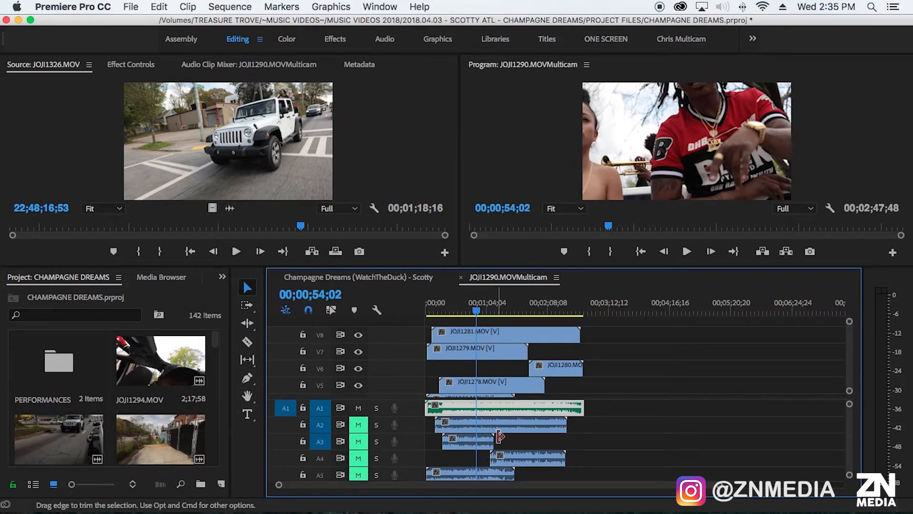
pyautogui.scroll(-3, 497, 437)
pyautogui.scroll(3, 497, 438)
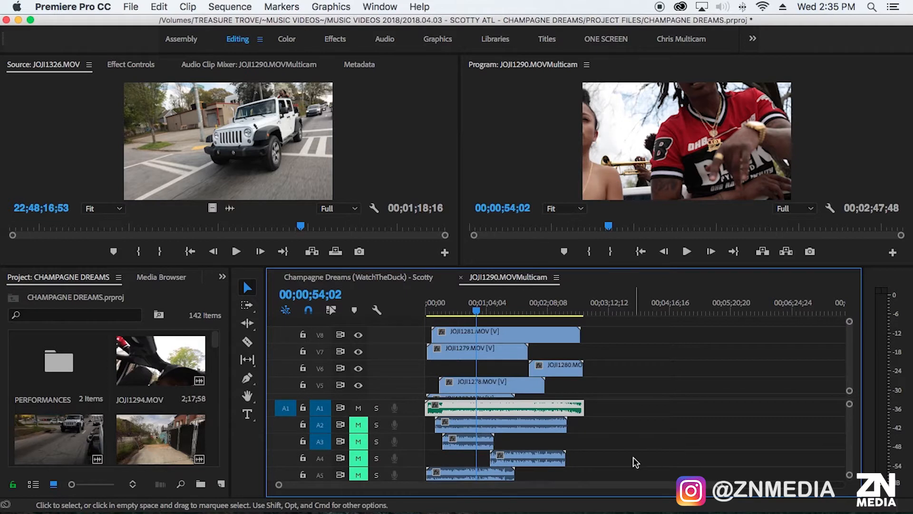
pyautogui.click(528, 150)
pyautogui.press('space')
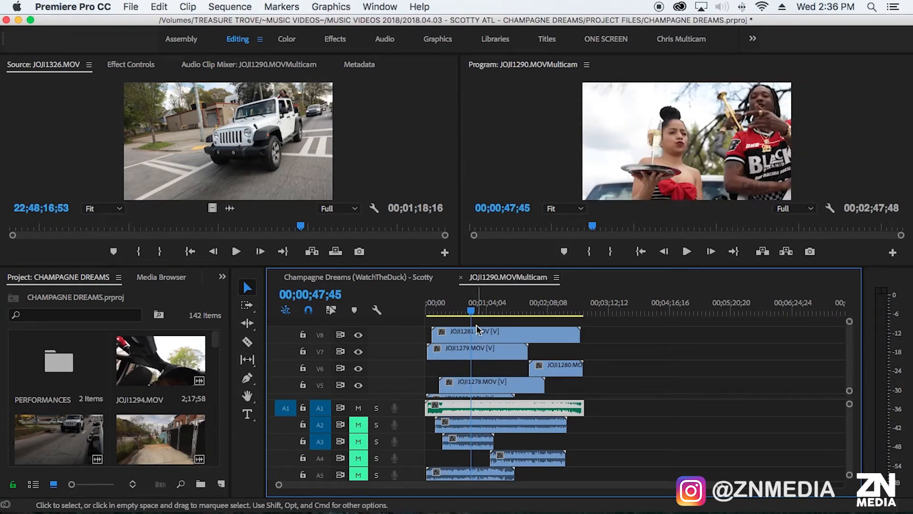
# Step: Hide tracks V8 and V7 one after the other to preview the performance clips beneath them around 47 to 49 seconds
pyautogui.click(358, 334)
pyautogui.click(358, 335)
pyautogui.click(358, 334)
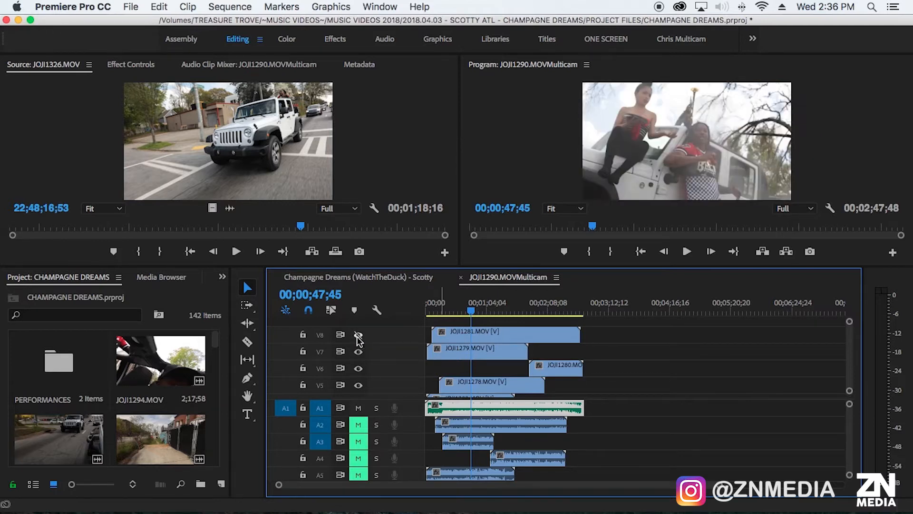
pyautogui.press('space')
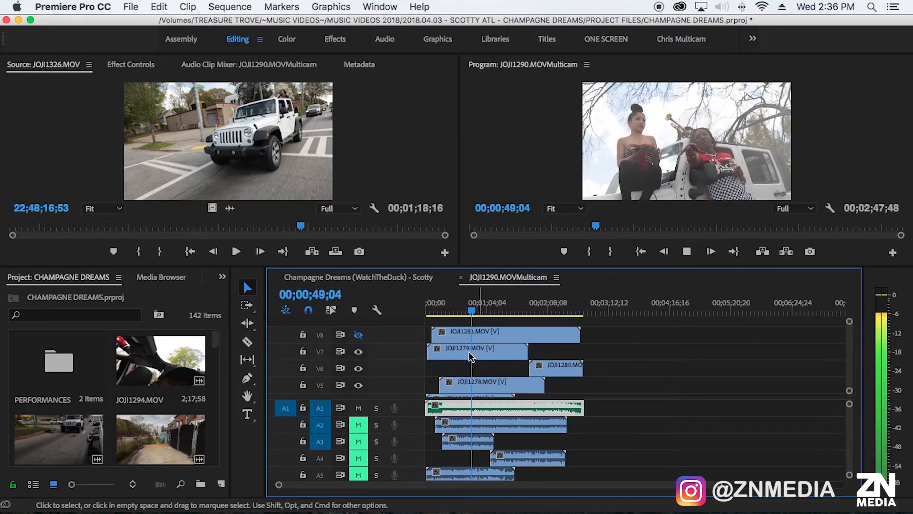
pyautogui.press('space')
pyautogui.click(358, 351)
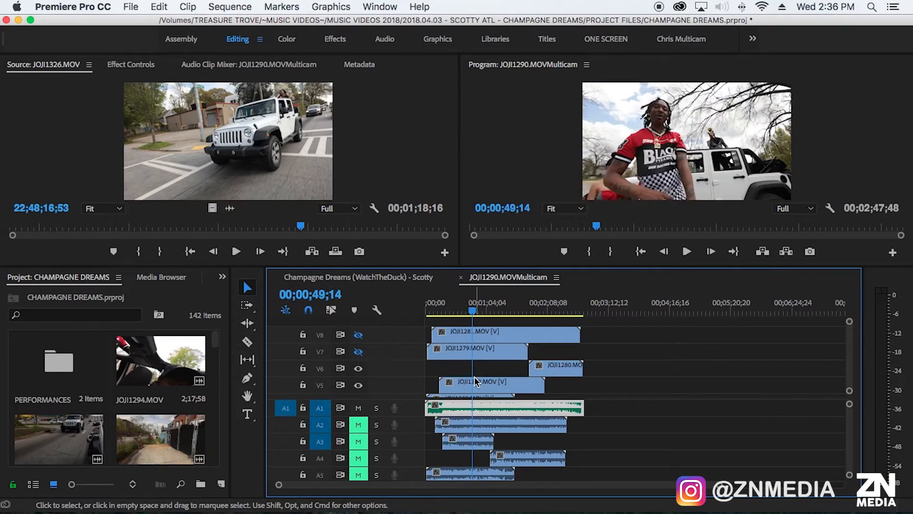
# Step: Preview the JOJI1280.MOV clip around 00;02;09 and make tracks V7 and V8 visible again
pyautogui.click(547, 310)
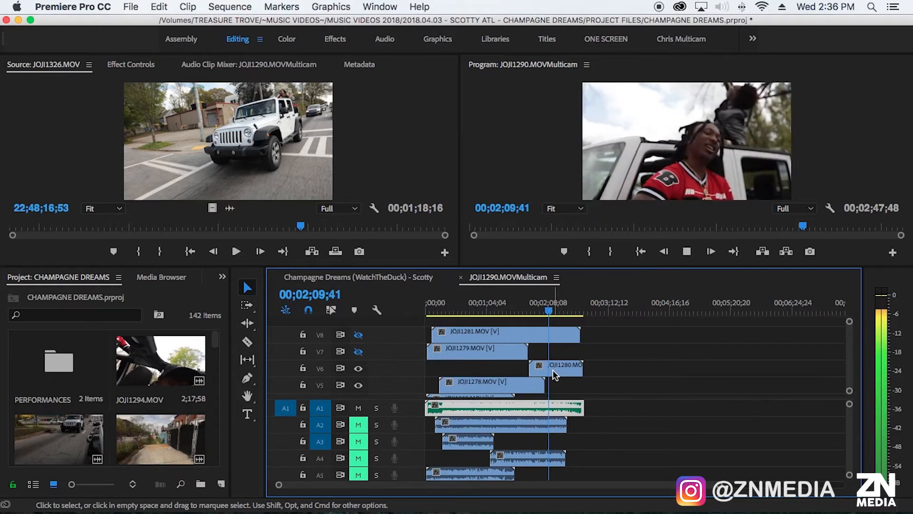
pyautogui.press('space')
pyautogui.click(358, 351)
pyautogui.click(358, 334)
# Step: Delete the camera audio clips on tracks A2 through A9, keeping only the song audio on A1
pyautogui.press('`')
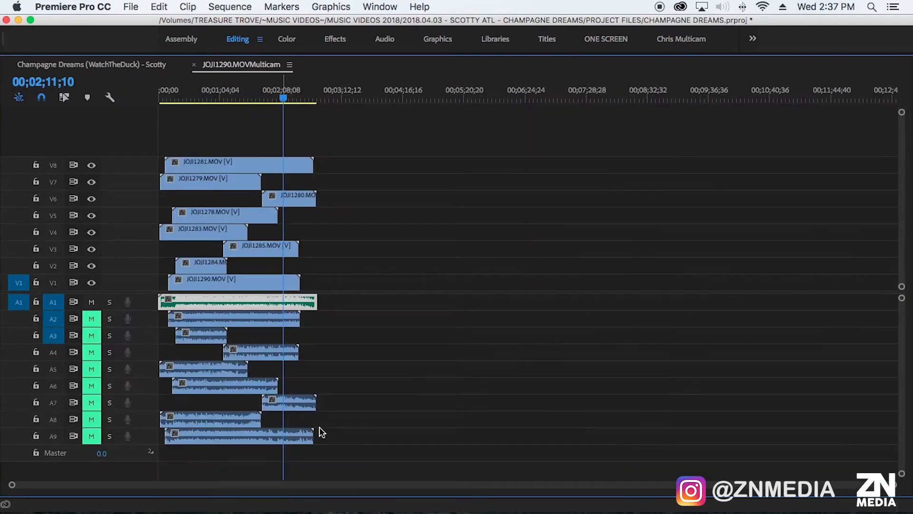
pyautogui.moveTo(350, 453); pyautogui.dragTo(185, 327)
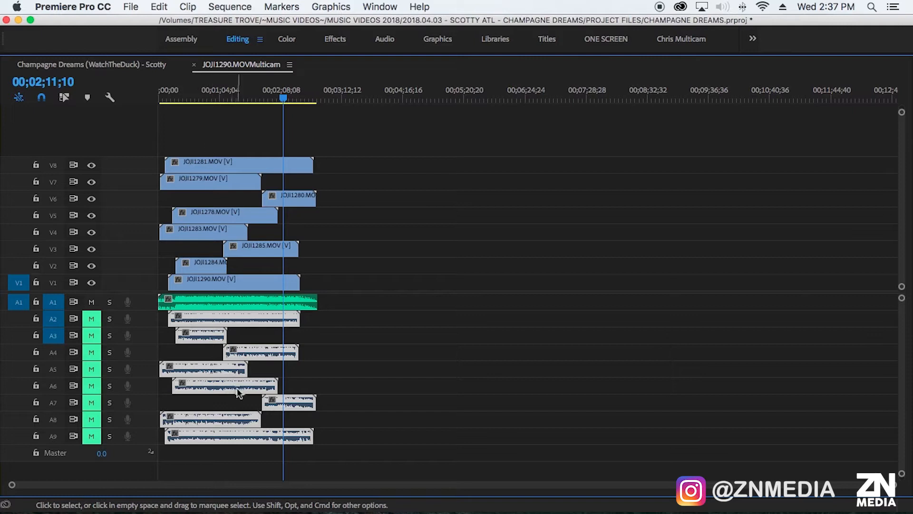
pyautogui.press('Delete')
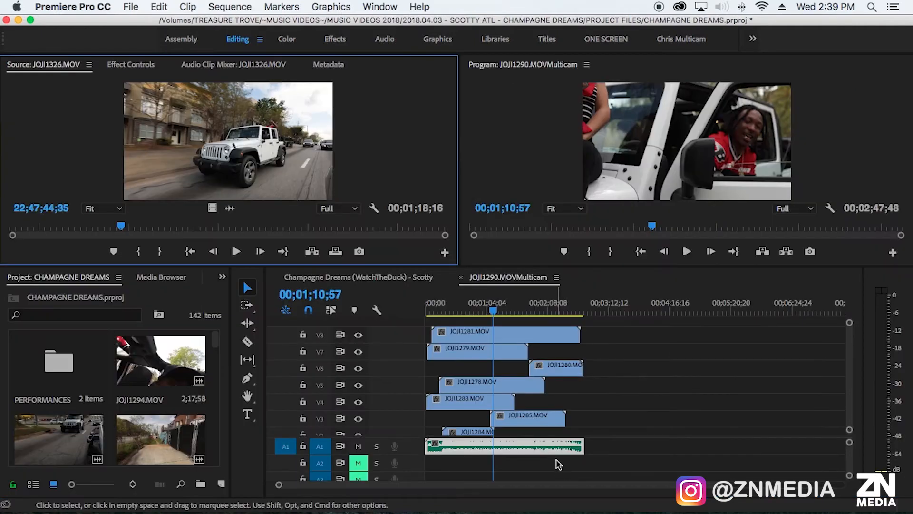
# Step: Preview JOJI1326.MOV in the source monitor and add it to the multicam sequence on a new track V9 above the other clips
pyautogui.scroll(-2, 512, 390)
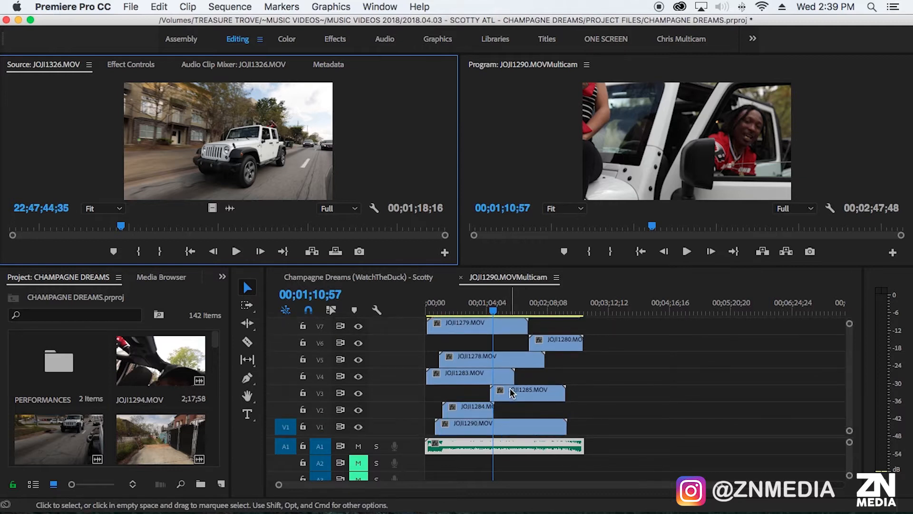
pyautogui.scroll(2, 512, 389)
pyautogui.scroll(-2, 513, 368)
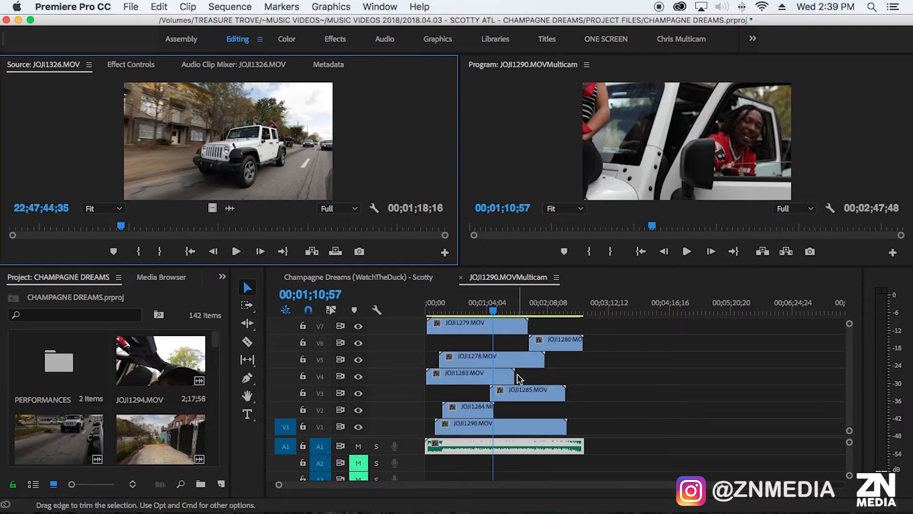
pyautogui.scroll(2, 520, 374)
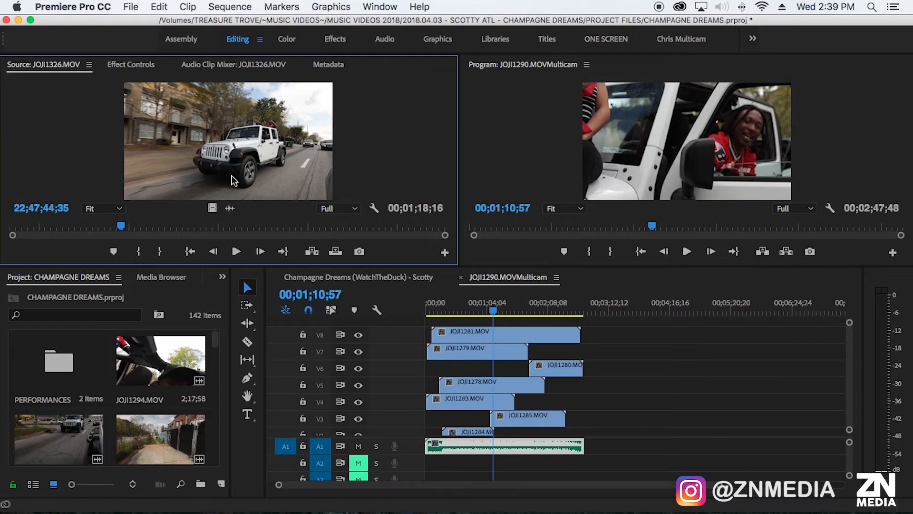
pyautogui.moveTo(143, 223)
pyautogui.mouseDown()
pyautogui.moveTo(197, 222)
pyautogui.moveTo(125, 223)
pyautogui.mouseUp()
pyautogui.press('space')
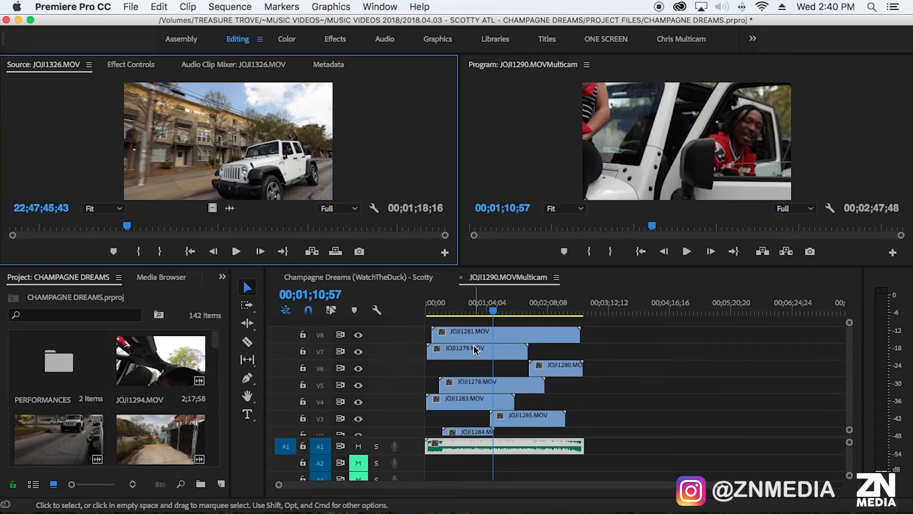
pyautogui.moveTo(204, 147); pyautogui.dragTo(455, 323)
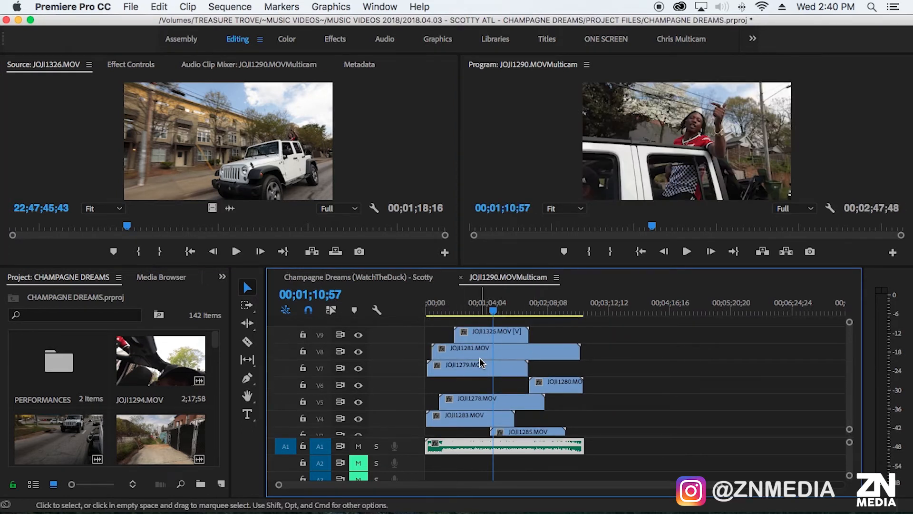
# Step: Try to synchronize JOJI1326.MOV on V9 with the song on A1 using audio
pyautogui.press('`')
pyautogui.click(232, 241)
pyautogui.scroll(-5, 259, 409)
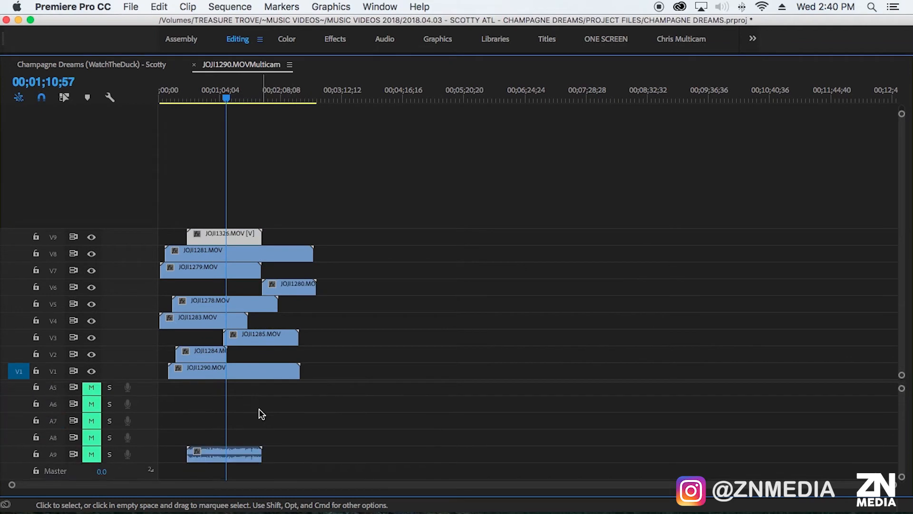
pyautogui.scroll(5, 251, 413)
pyautogui.keyDown('shift'); pyautogui.click(221, 390); pyautogui.keyUp('shift')
pyautogui.scroll(-2, 253, 422)
pyautogui.scroll(-3, 247, 420)
pyautogui.scroll(4, 246, 420)
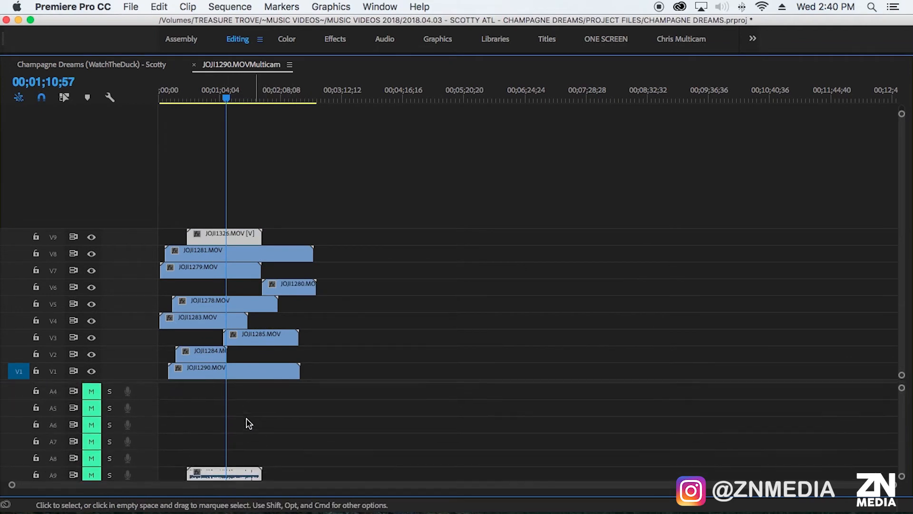
pyautogui.rightClick(232, 236)
pyautogui.scroll(-3, 325, 403)
pyautogui.click(300, 418)
pyautogui.click(485, 328)
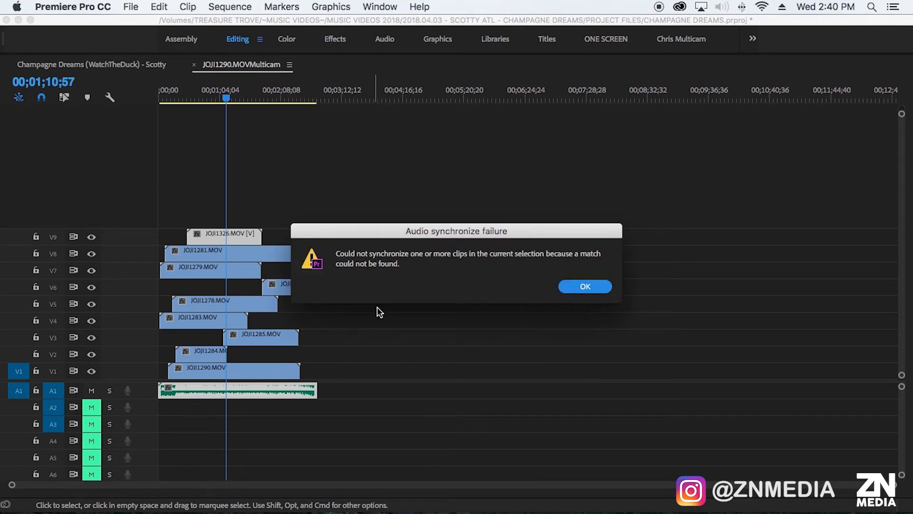
pyautogui.click(589, 287)
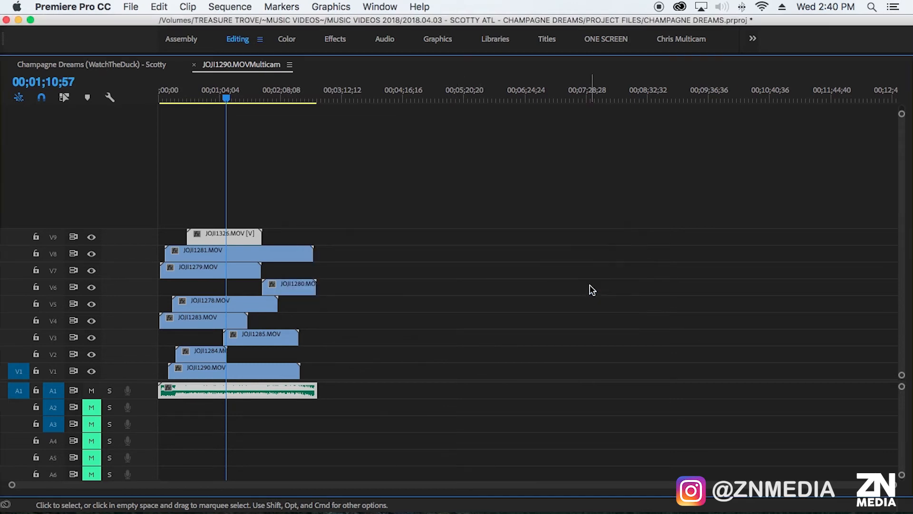
# Step: Delete the JOJI1326.MOV video clip from track V9 and check the remaining audio tracks
pyautogui.click(387, 415)
pyautogui.press('Delete')
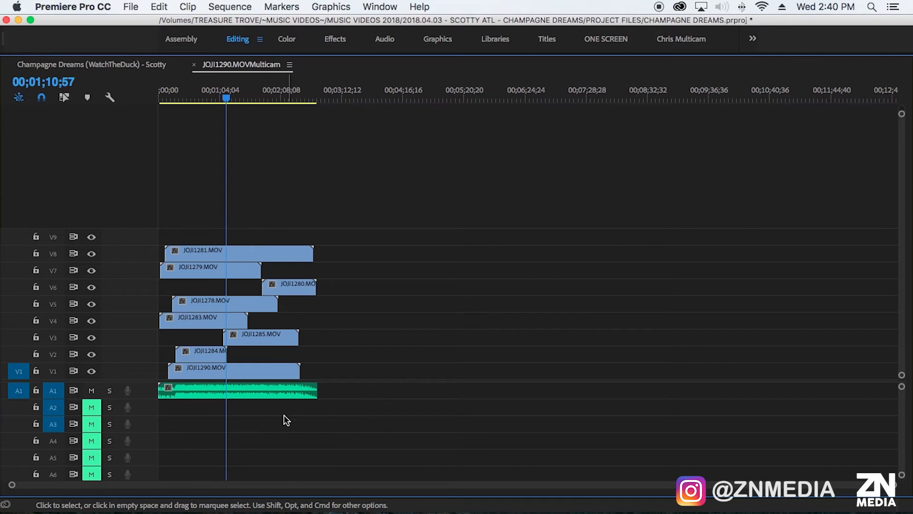
pyautogui.scroll(-10, 285, 416)
pyautogui.scroll(10, 251, 423)
pyautogui.scroll(-10, 253, 419)
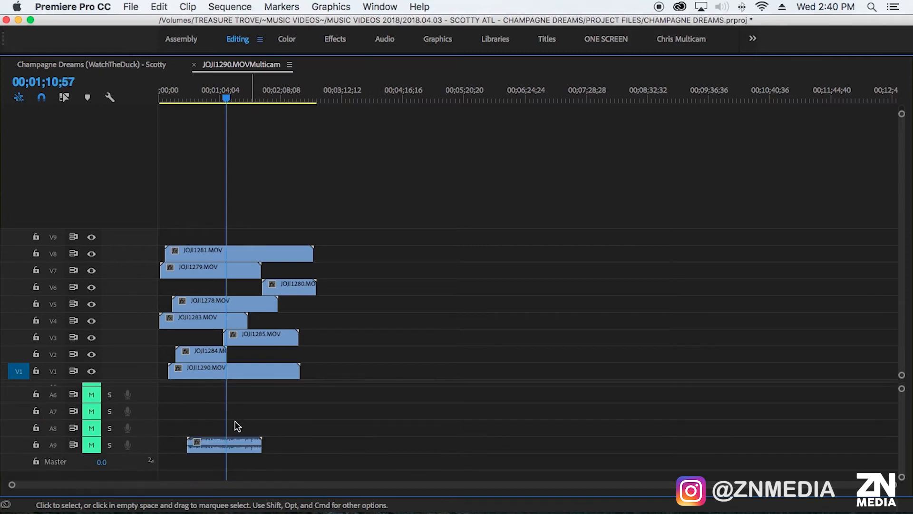
pyautogui.scroll(10, 216, 444)
pyautogui.press('`')
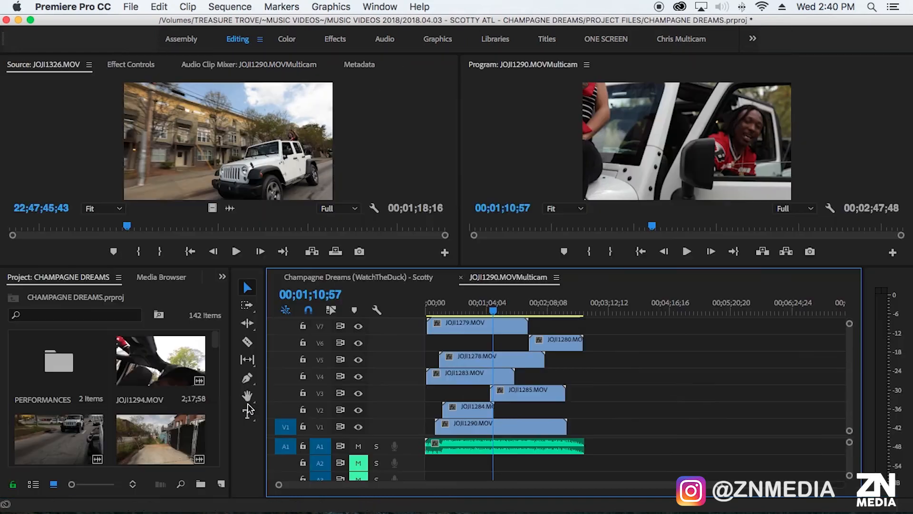
pyautogui.scroll(3, 452, 347)
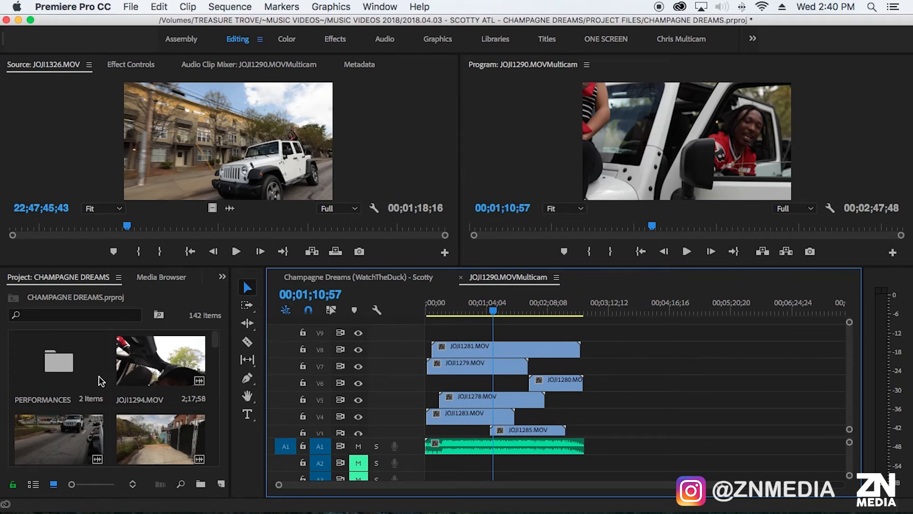
pyautogui.scroll(-3, 511, 378)
pyautogui.scroll(3, 510, 378)
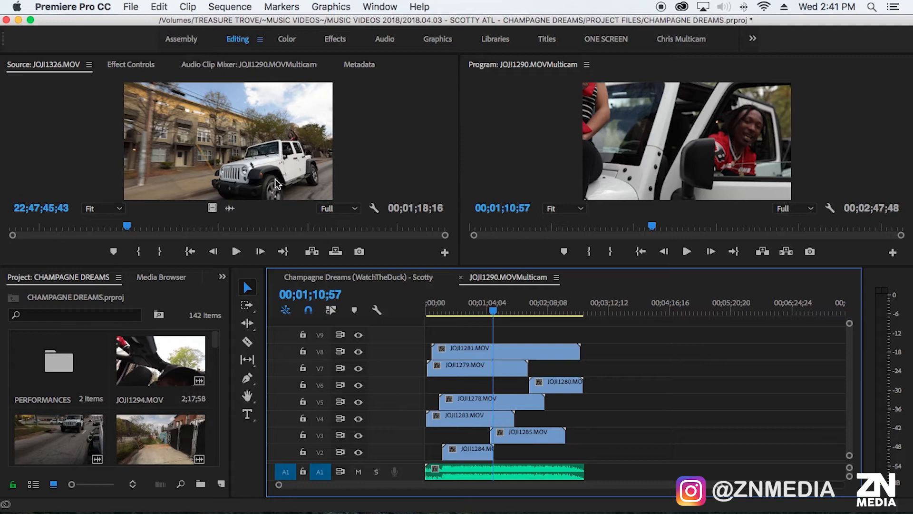
# Step: Scrub through JOJI1326.MOV in the source monitor to look for recognizable lip movements that can be matched to the song
pyautogui.press('super+s')
pyautogui.click(175, 221)
pyautogui.click(197, 221)
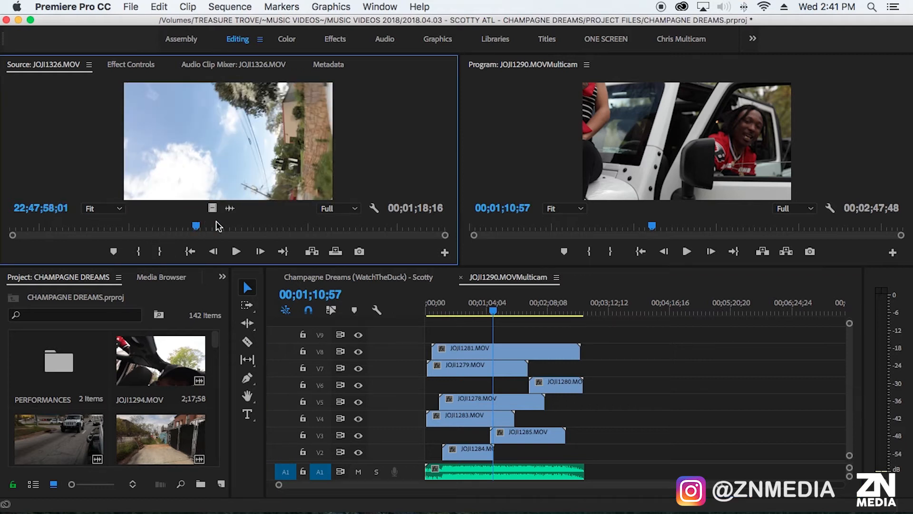
pyautogui.click(216, 221)
pyautogui.click(204, 223)
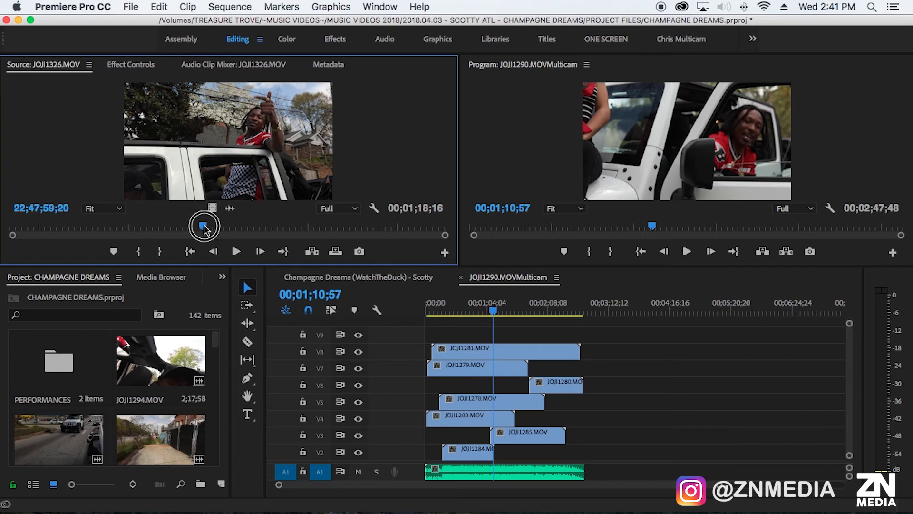
pyautogui.click(173, 224)
pyautogui.click(62, 224)
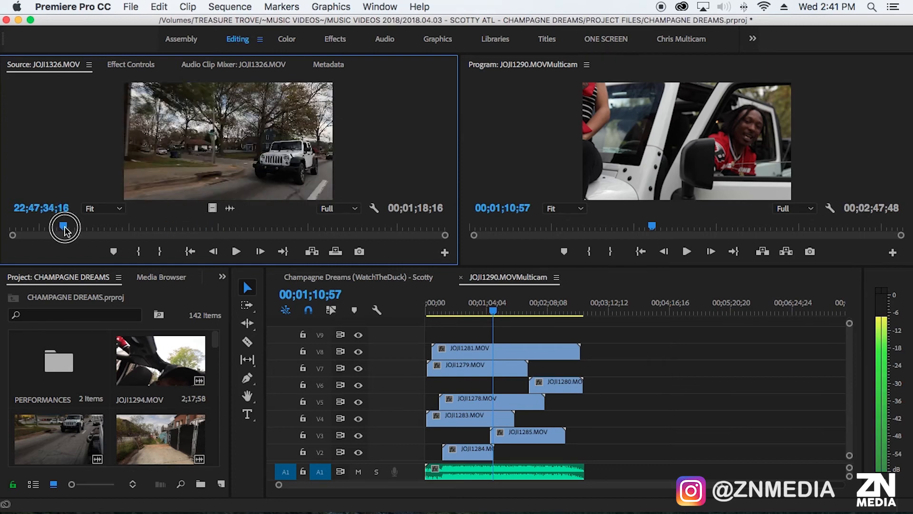
pyautogui.click(238, 226)
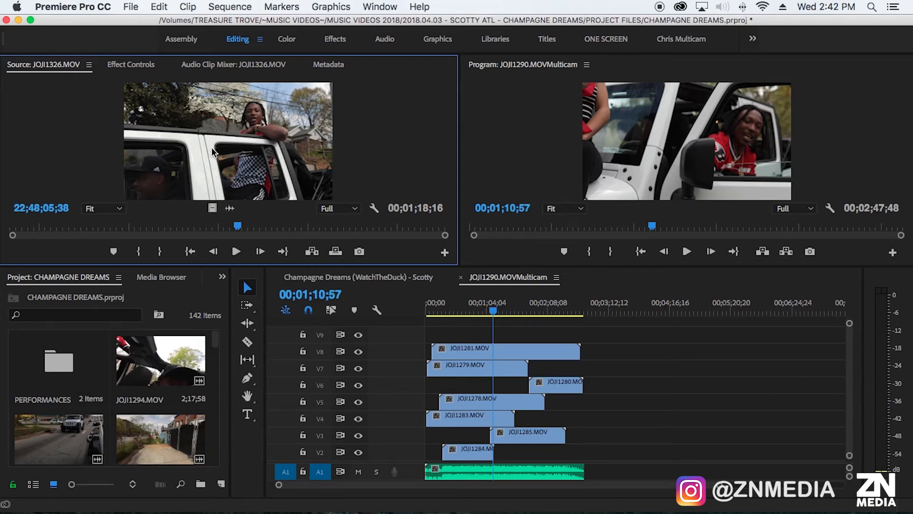
pyautogui.click(267, 229)
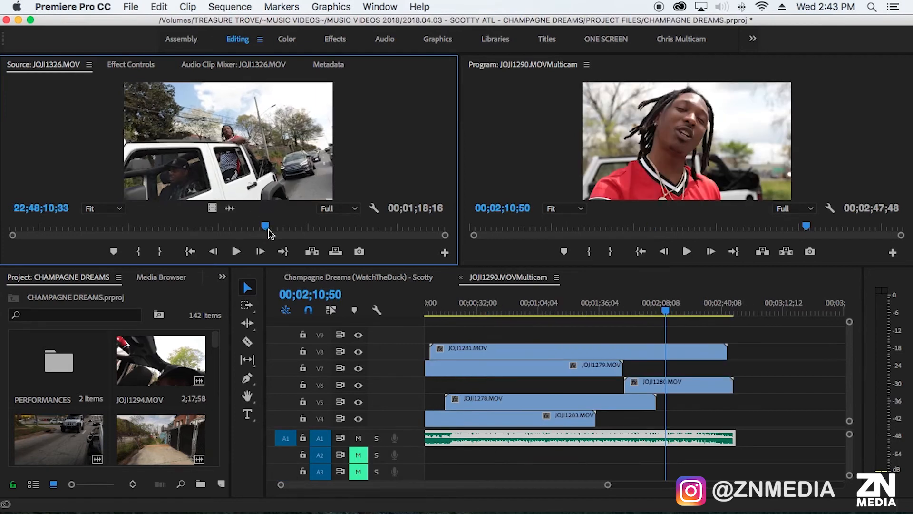
# Step: Play JOJI1326.MOV in the source monitor and mark an In point at 22;48;15;59
pyautogui.click(246, 228)
pyautogui.press('space')
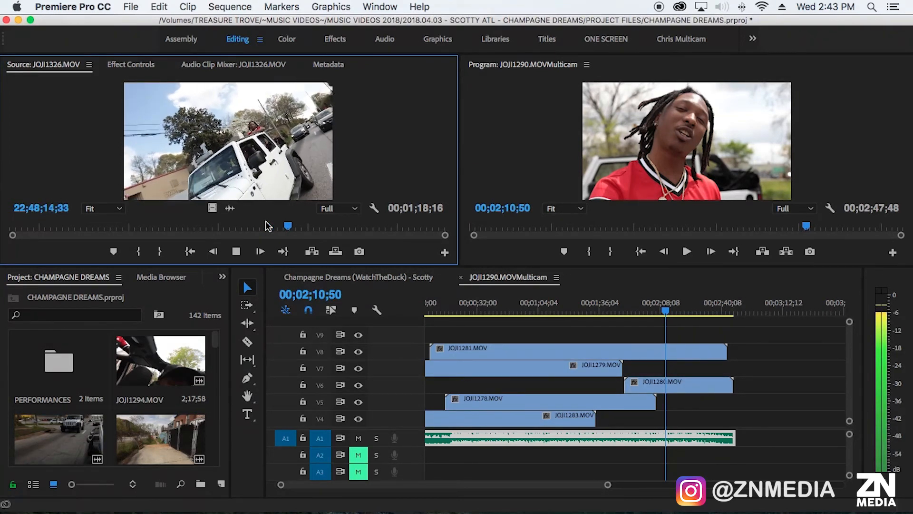
pyautogui.press('space')
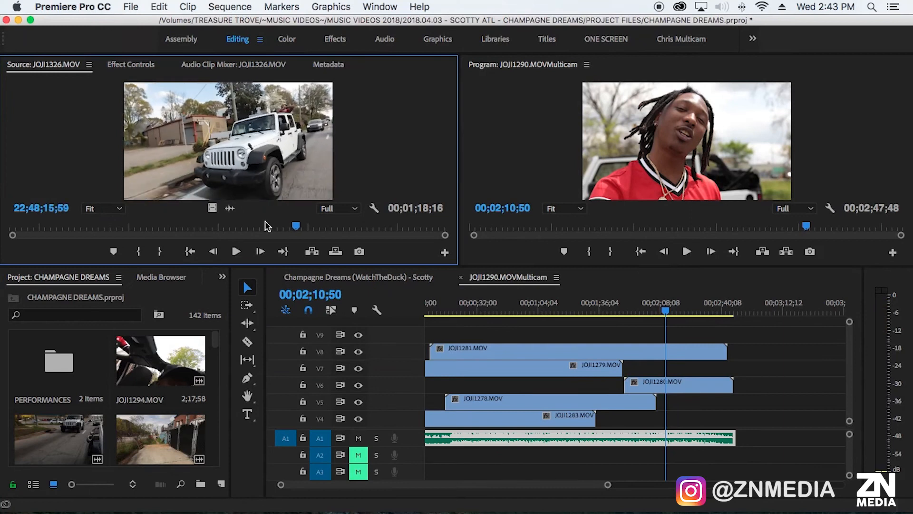
pyautogui.press('i')
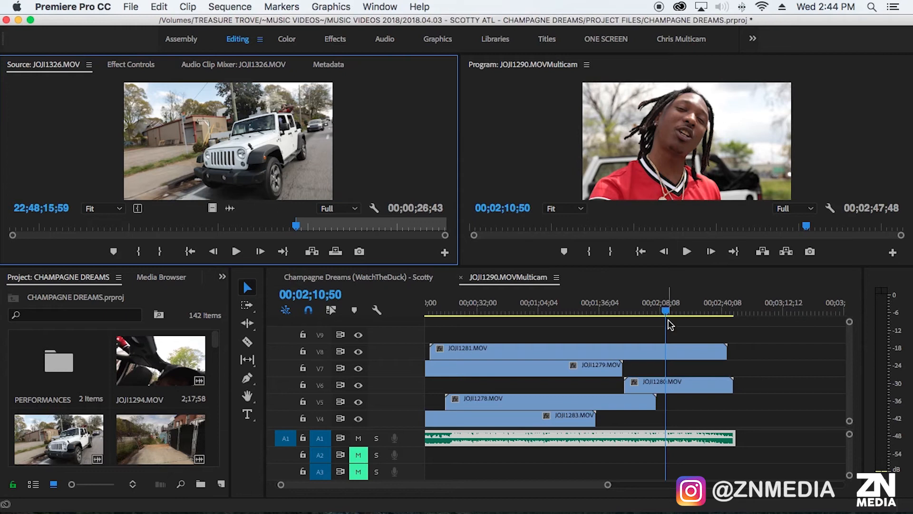
# Step: Cue the multicam sequence to 00;02;10;52 and place the marked JOJI1326.MOV portion there on track V9, video only
pyautogui.moveTo(667, 310); pyautogui.dragTo(659, 309)
pyautogui.press('space')
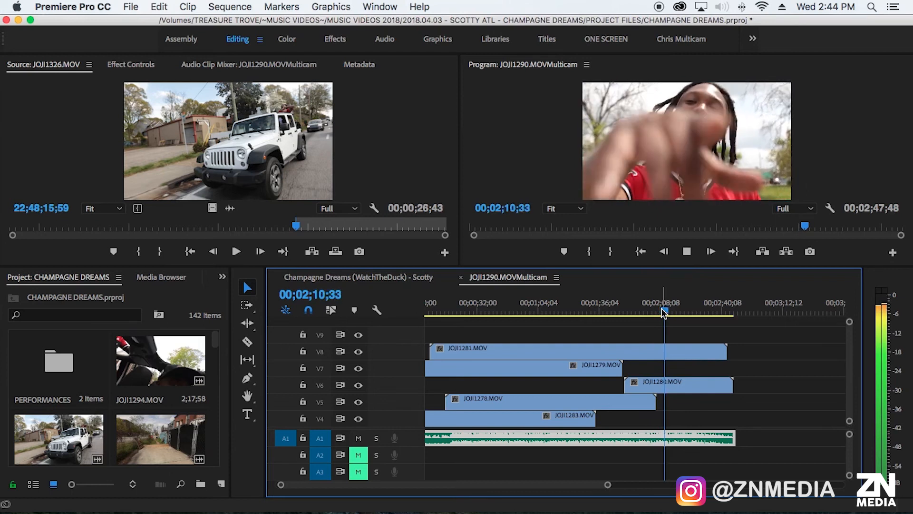
pyautogui.press('space')
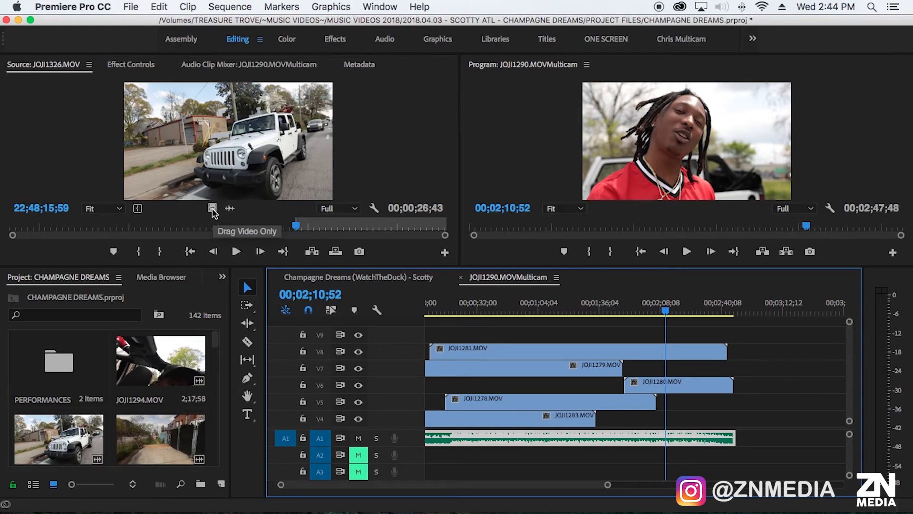
pyautogui.moveTo(212, 210); pyautogui.dragTo(667, 333)
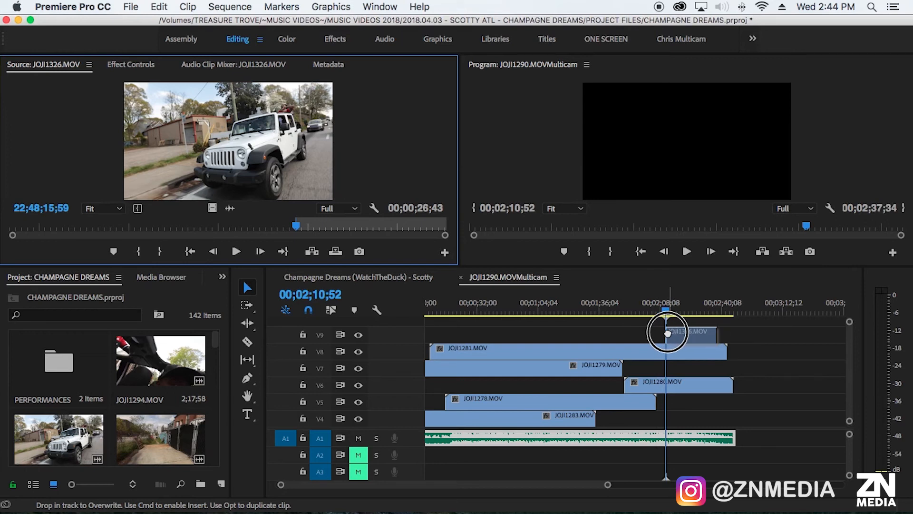
pyautogui.moveTo(668, 334); pyautogui.dragTo(667, 333)
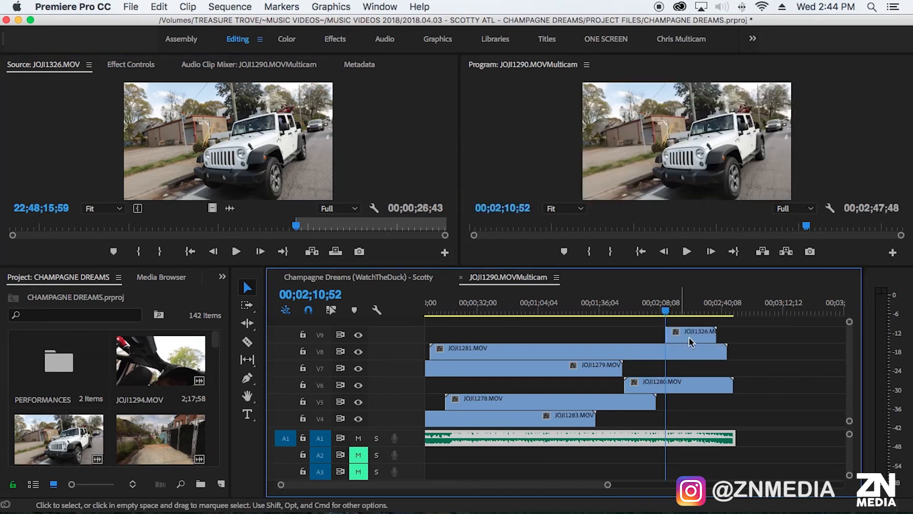
# Step: Play the sequence from 00;02;10;52 to check how JOJI1326.MOV lines up with the song
pyautogui.click(308, 311)
pyautogui.moveTo(679, 332); pyautogui.dragTo(681, 338)
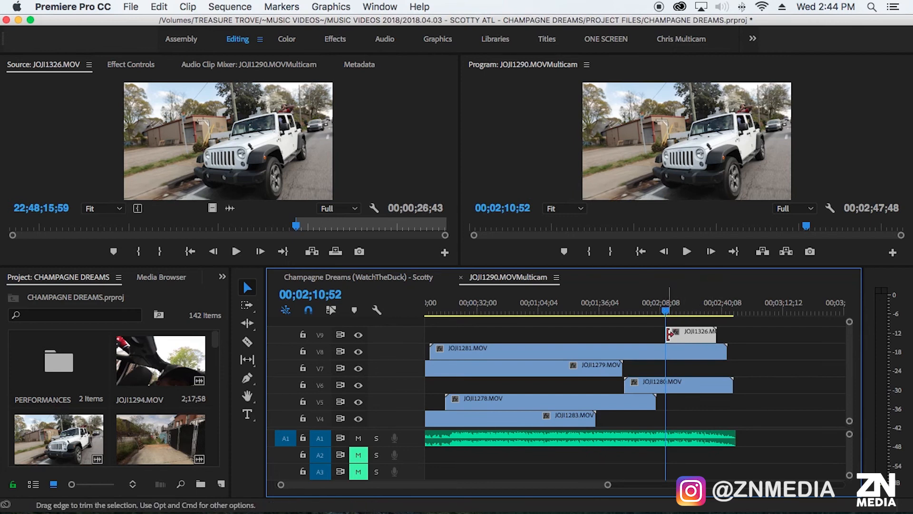
pyautogui.press('space')
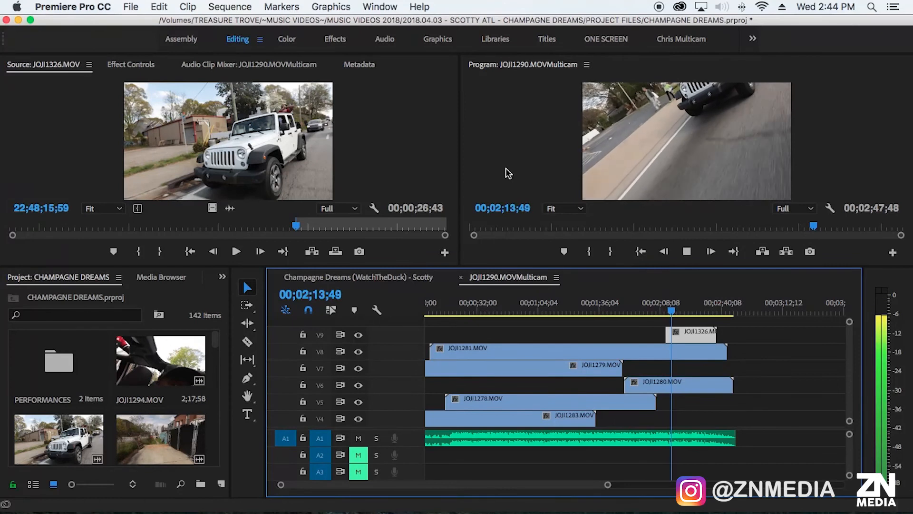
pyautogui.click(683, 254)
# Step: Extend the start of JOJI1326.MOV on V9 back to just before JOJI1279.MOV ends and check its lip sync from 00;01;51;35, enlarging the program view
pyautogui.moveTo(667, 335); pyautogui.dragTo(611, 334)
pyautogui.click(629, 305)
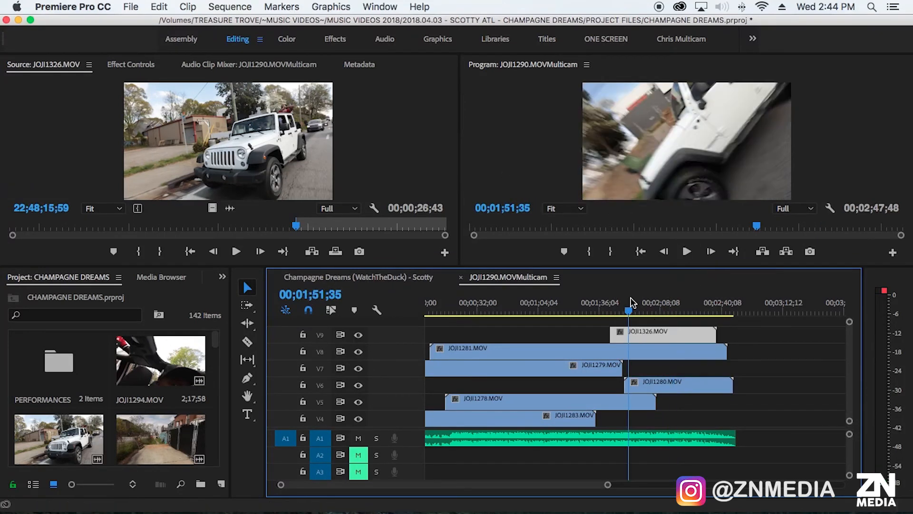
pyautogui.press('space')
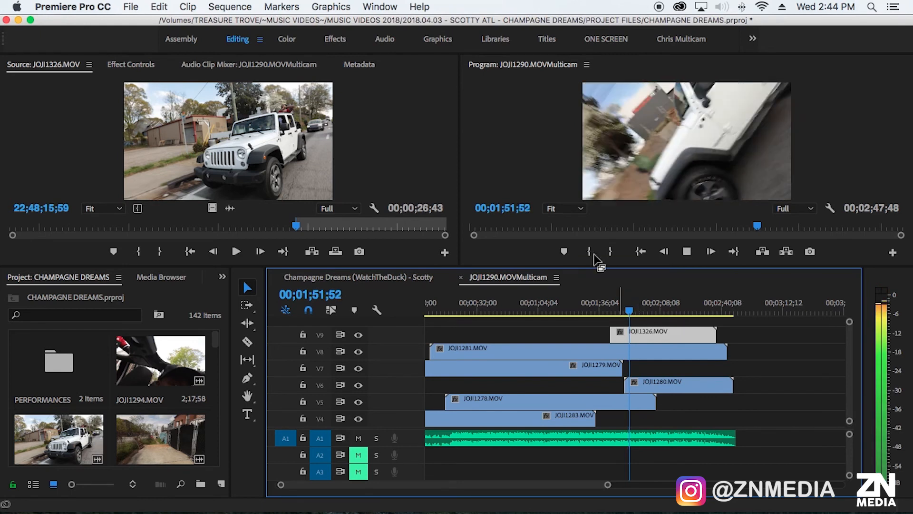
pyautogui.click(530, 172)
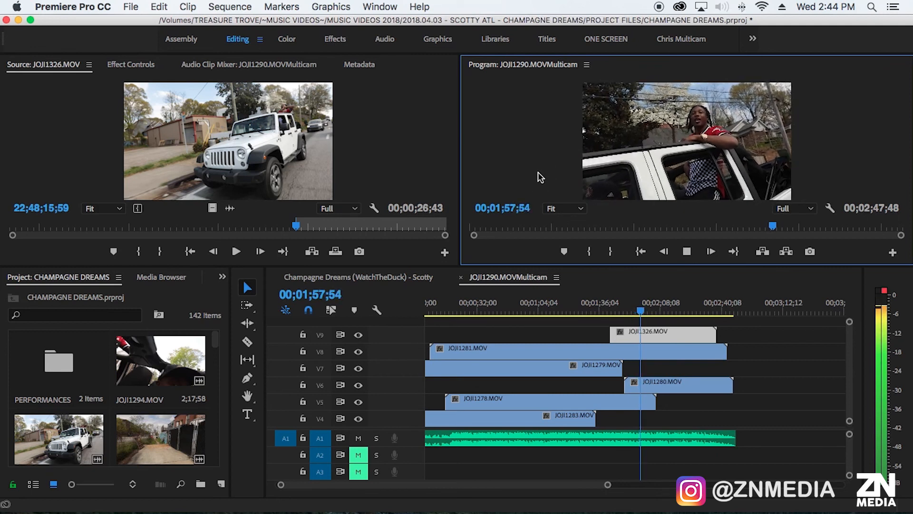
pyautogui.press('`')
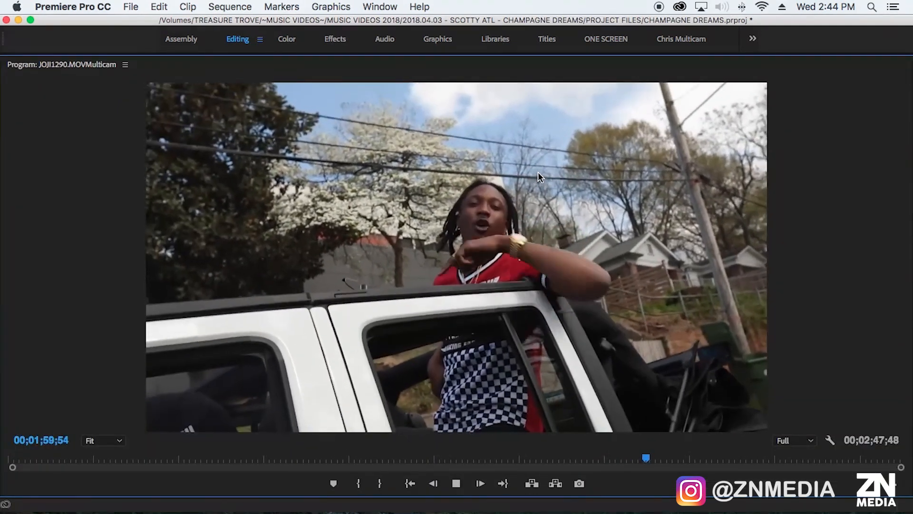
pyautogui.press('space')
pyautogui.press('`')
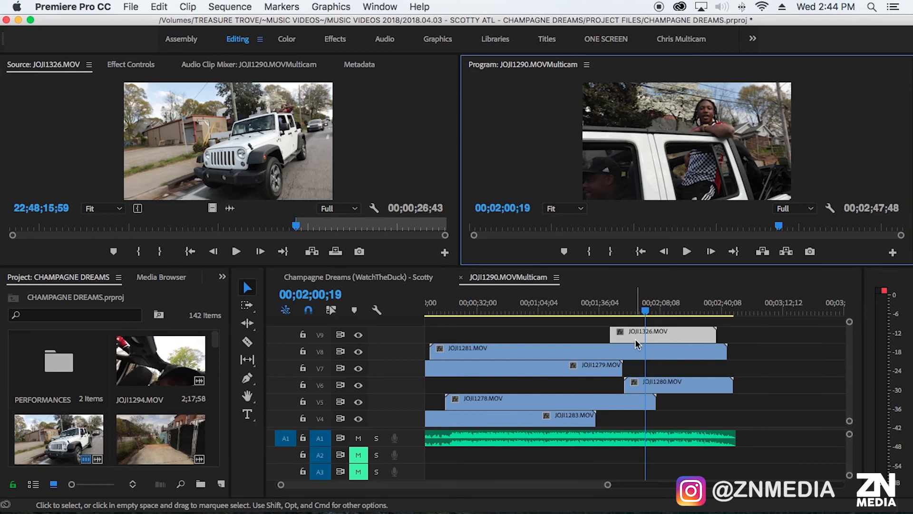
# Step: Extend JOJI1326.MOV on V9 back to the beginning of its footage and review its sync around 00;01;41 to 00;01;45 in the enlarged program view
pyautogui.moveTo(611, 334); pyautogui.dragTo(483, 328)
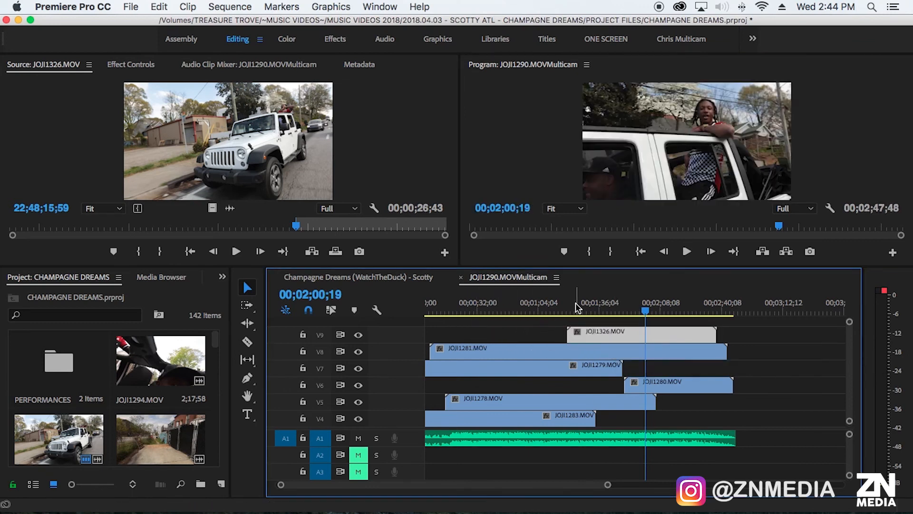
pyautogui.click(577, 308)
pyautogui.click(589, 308)
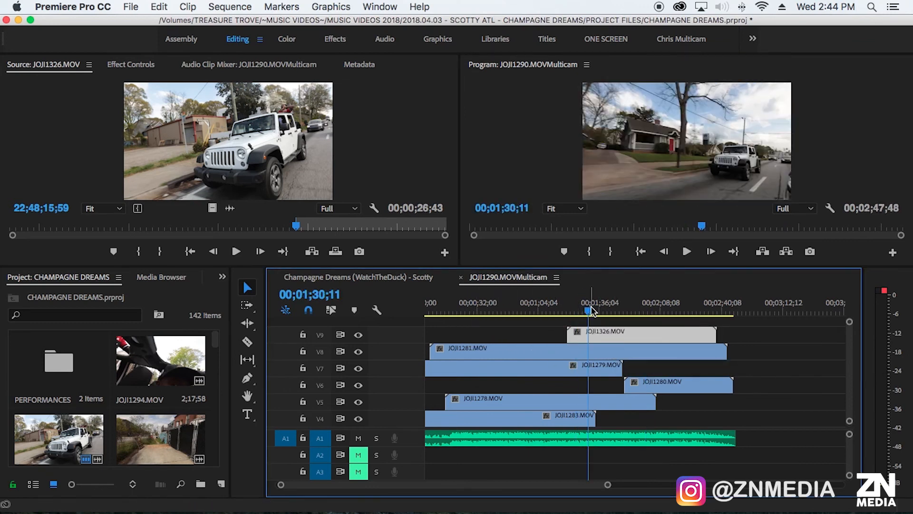
pyautogui.click(599, 308)
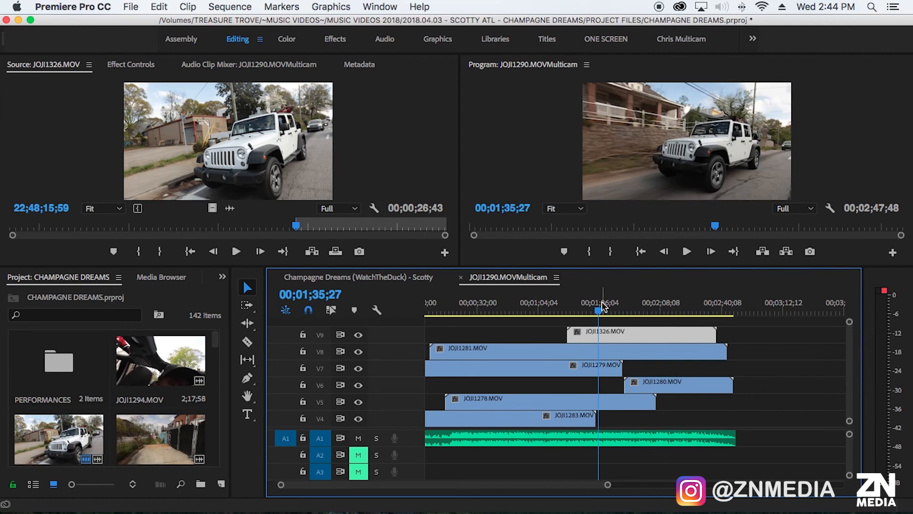
pyautogui.click(605, 308)
pyautogui.press('space')
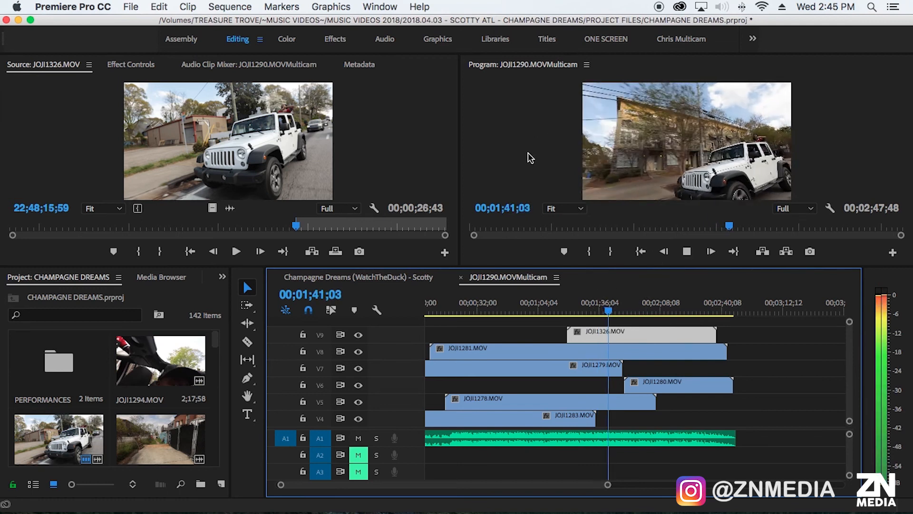
pyautogui.press('`')
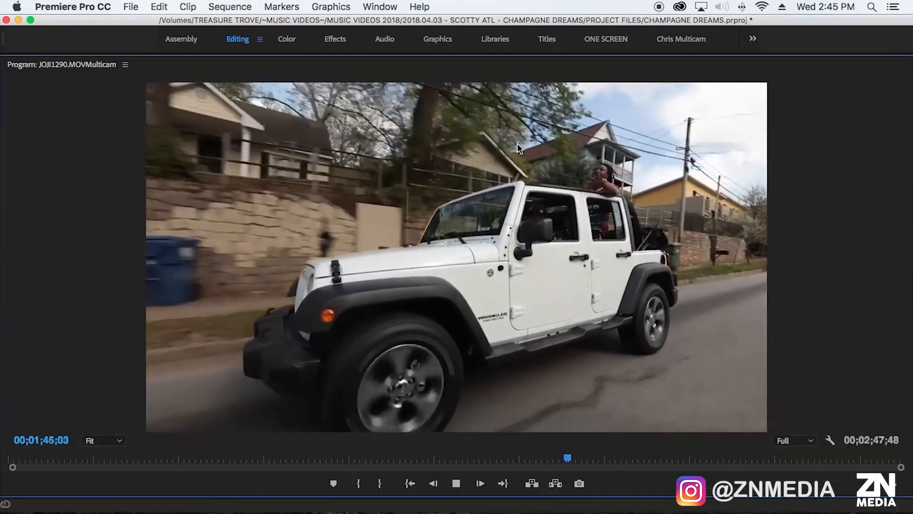
pyautogui.press('space')
pyautogui.press('`')
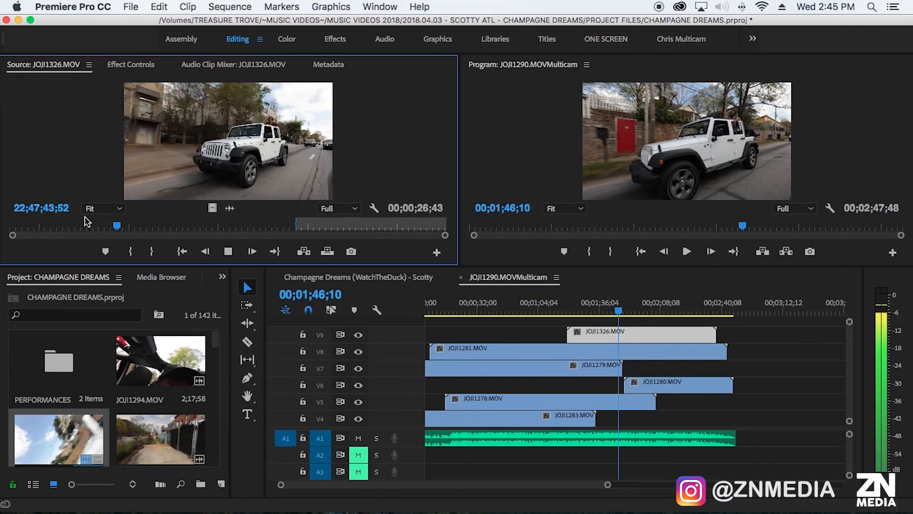
# Step: Compare JOJI1326.MOV at 22;47;44;59 in the source monitor with the sequence playback around 00;01;39;41
pyautogui.press('space')
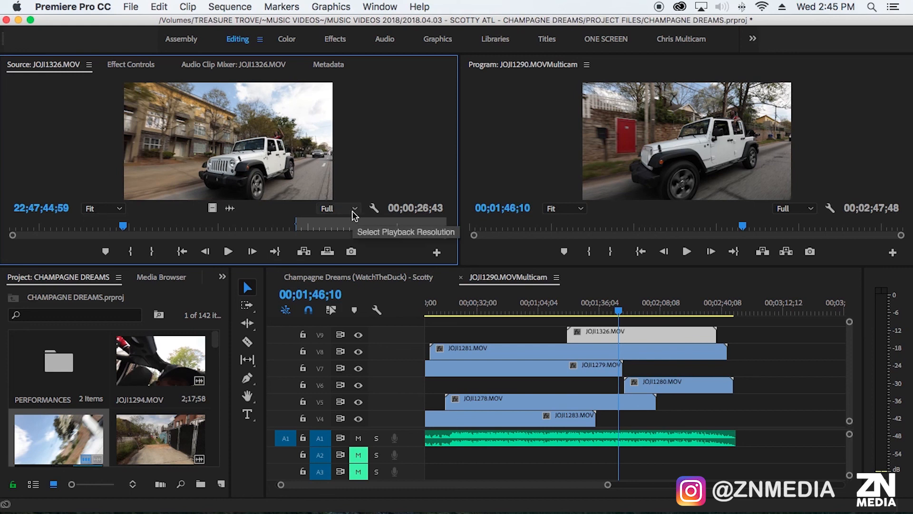
pyautogui.click(603, 310)
pyautogui.press('space')
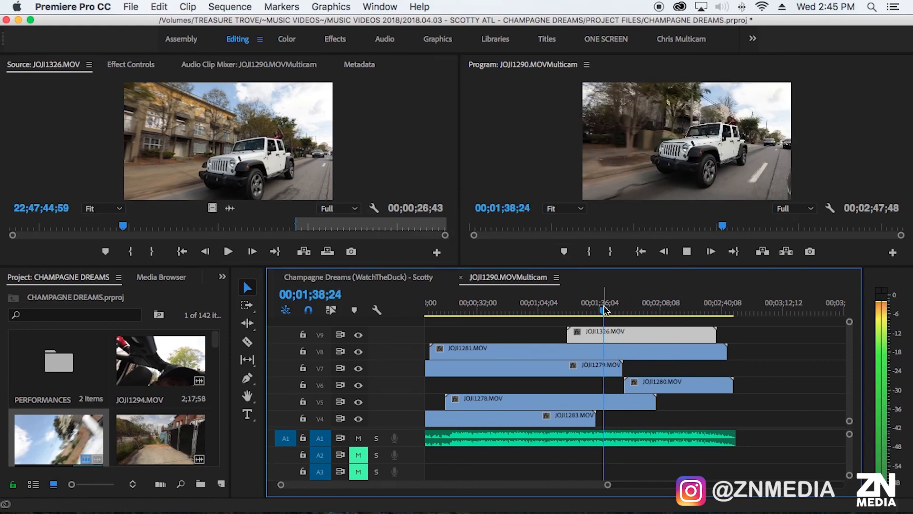
pyautogui.press('space')
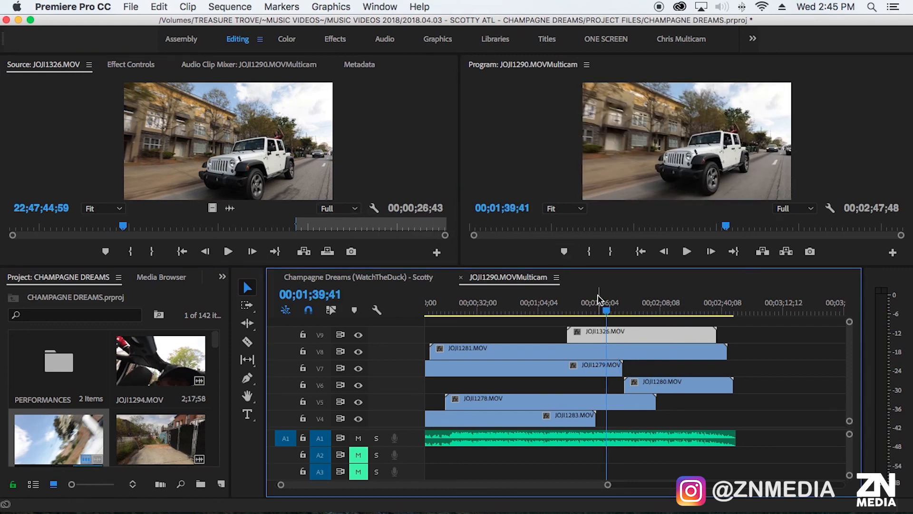